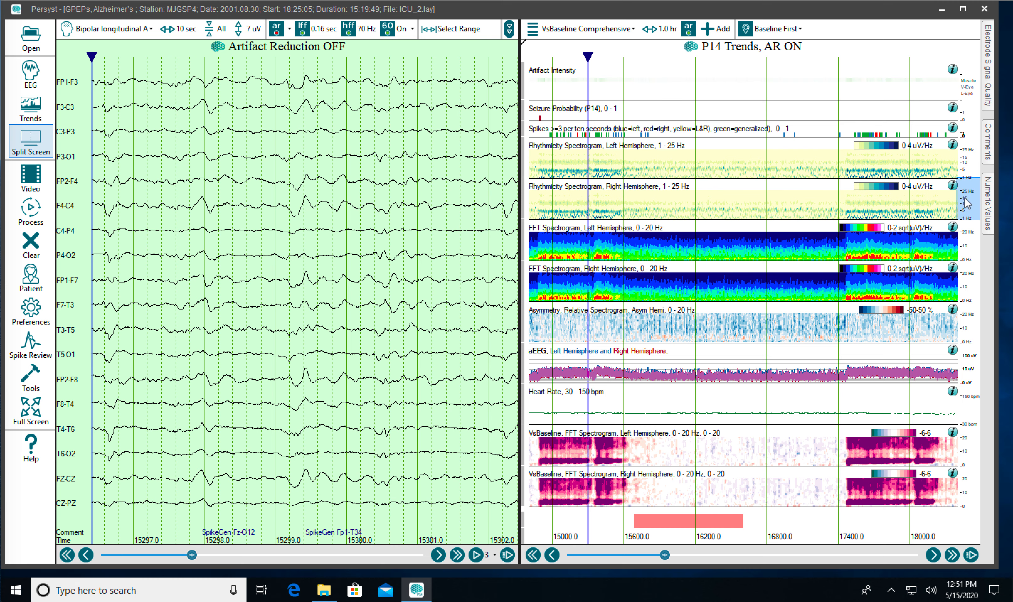
Step: Show the numeric values beside the trends and switch the trend display to the RelativeDTAB panel
{"action": "right_click", "coordinate": [965, 202]}
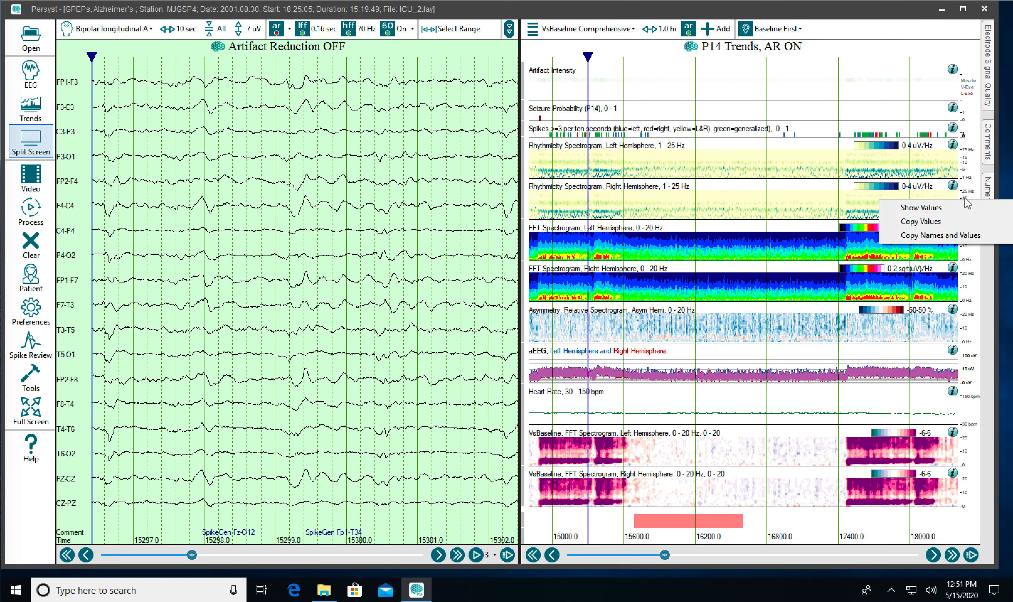
{"action": "left_click", "coordinate": [938, 208]}
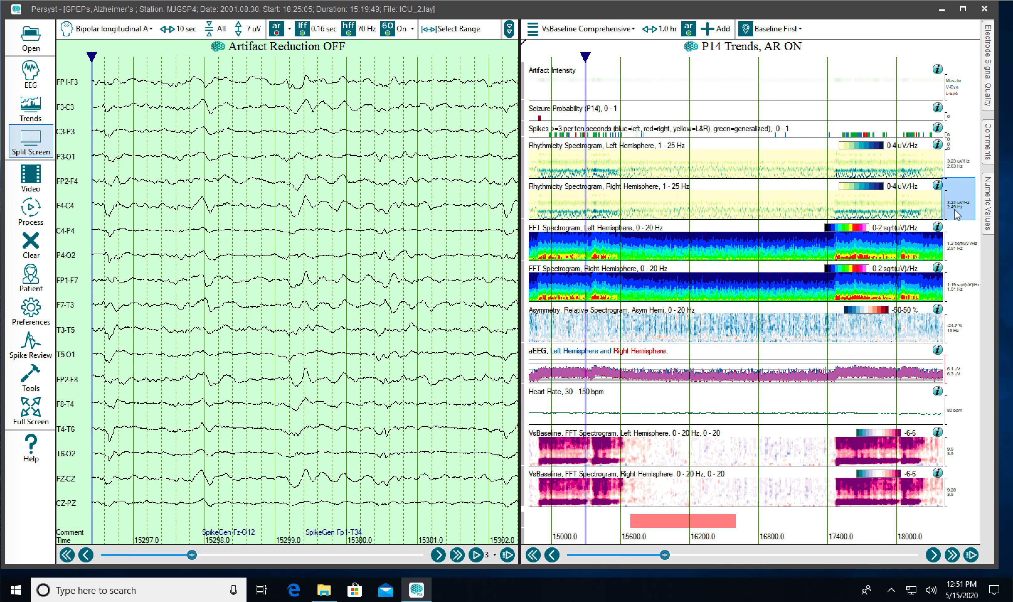
{"action": "left_click", "coordinate": [591, 33]}
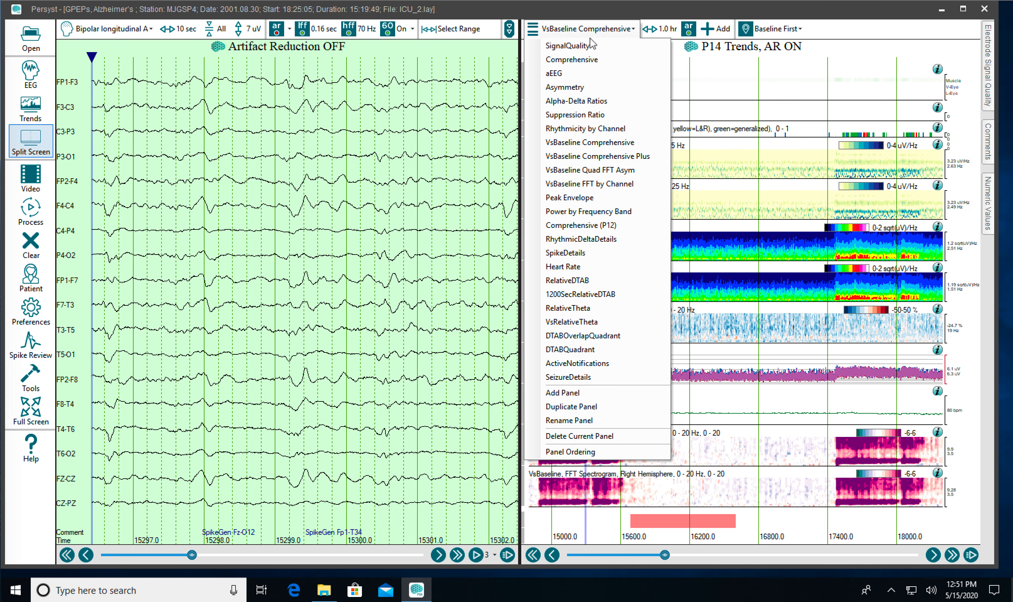
{"action": "left_click", "coordinate": [589, 281]}
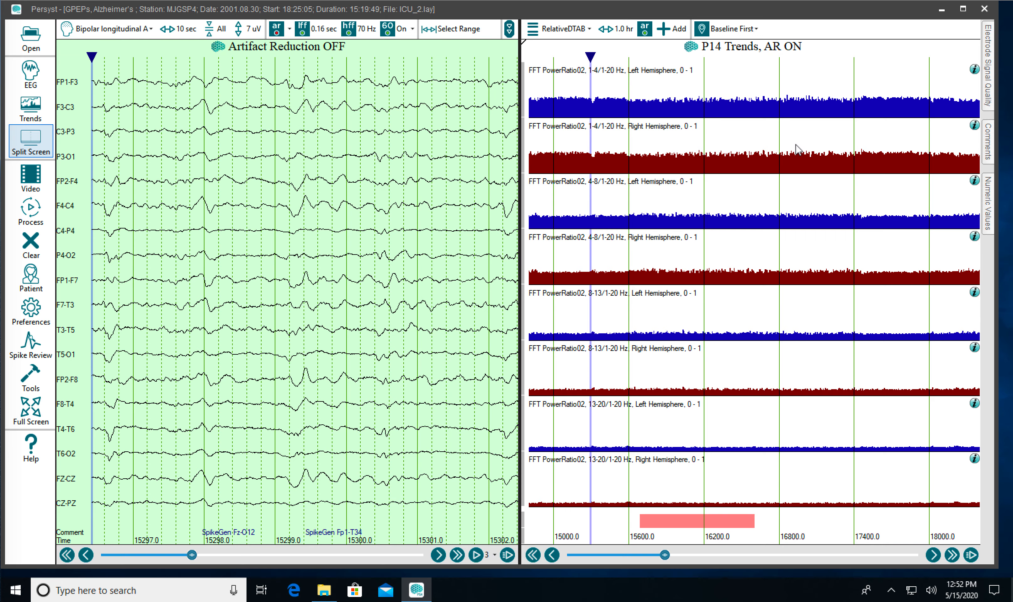
{"action": "left_click", "coordinate": [962, 9]}
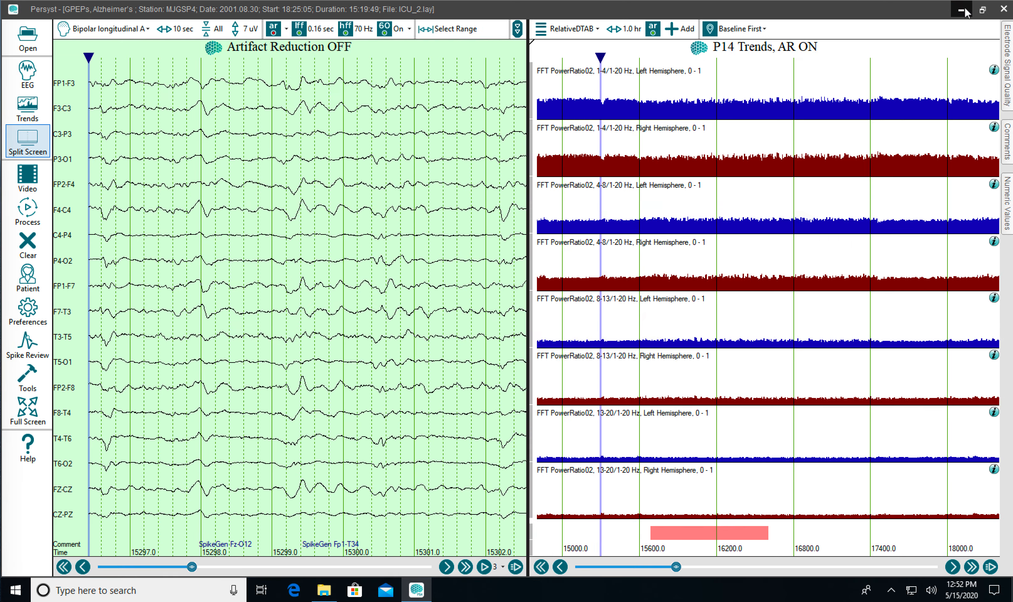
{"action": "left_click", "coordinate": [982, 9]}
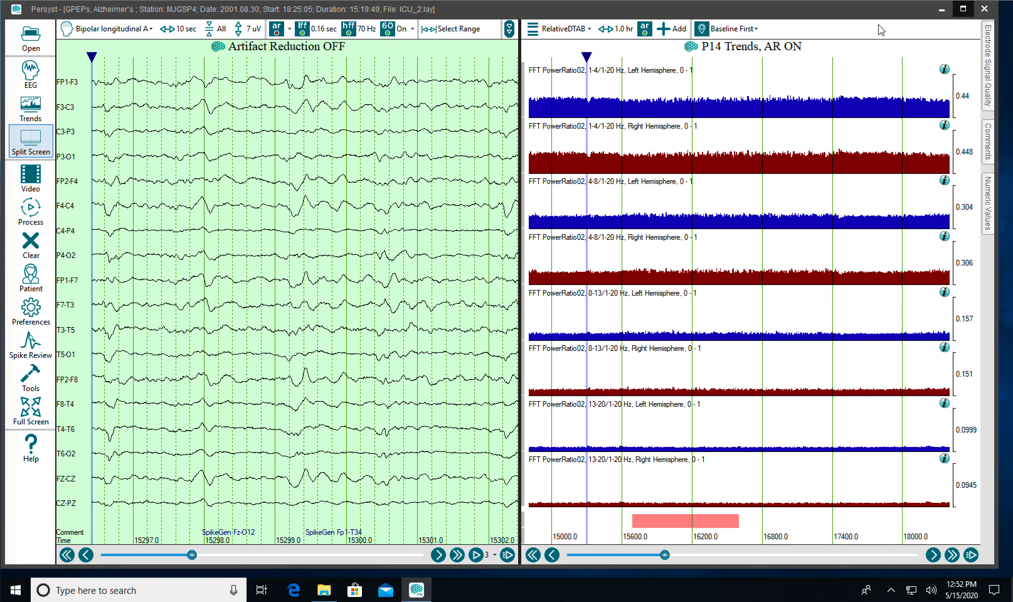
Step: In the 1200SecRelativeDTAB panel, set the averaging duration of the 1-4/1-20 Hz left hemisphere trend to 800 seconds
{"action": "left_click", "coordinate": [558, 32]}
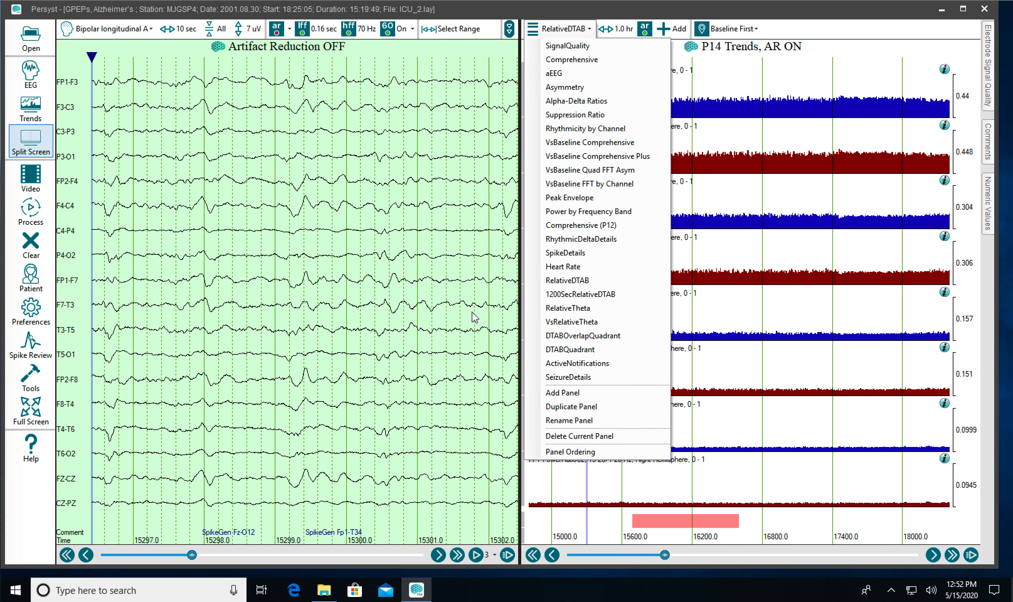
{"action": "left_click", "coordinate": [562, 295]}
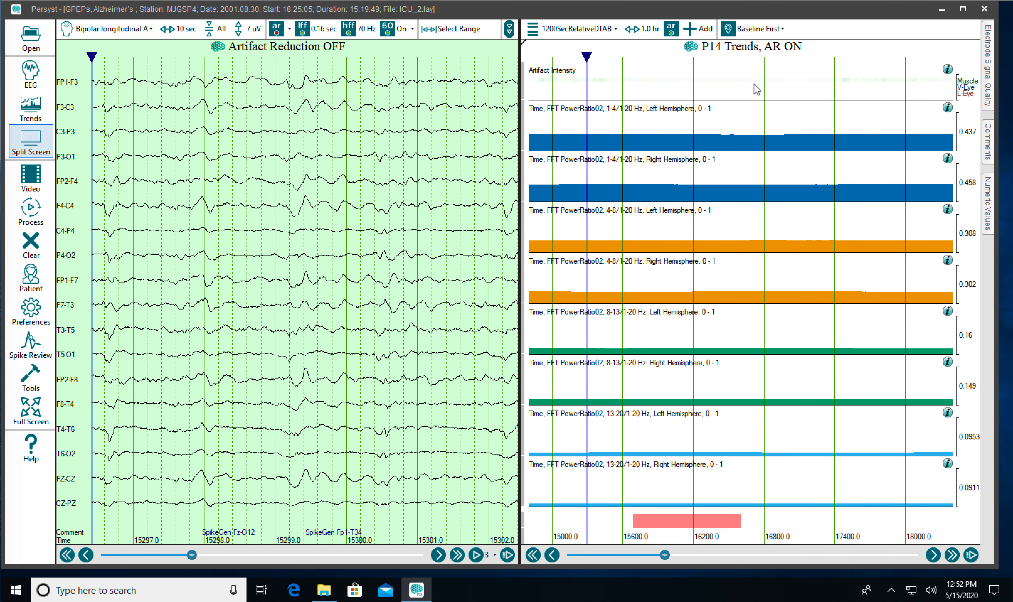
{"action": "double_click", "coordinate": [564, 109]}
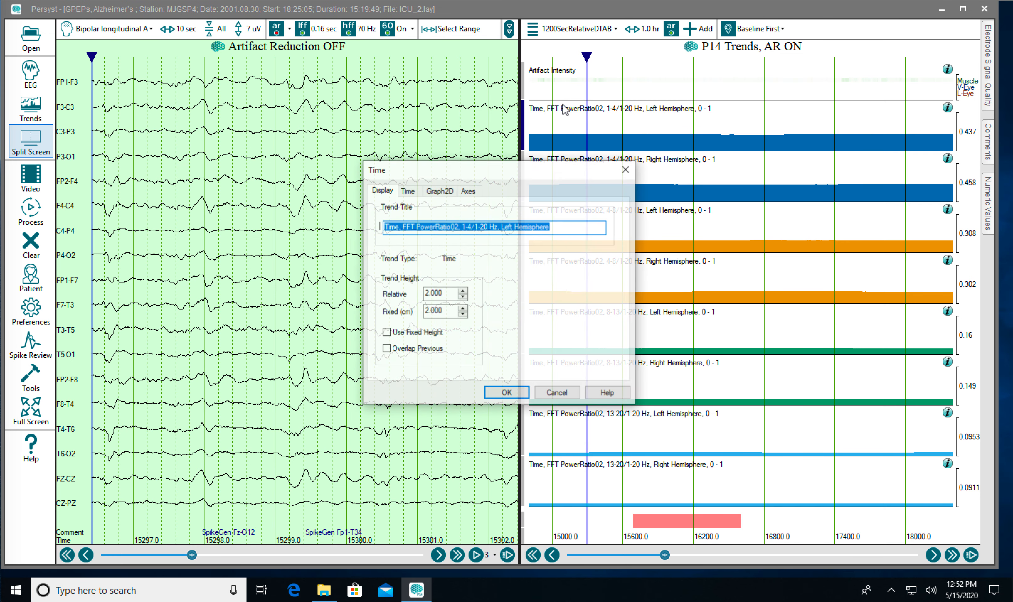
{"action": "left_click", "coordinate": [409, 190]}
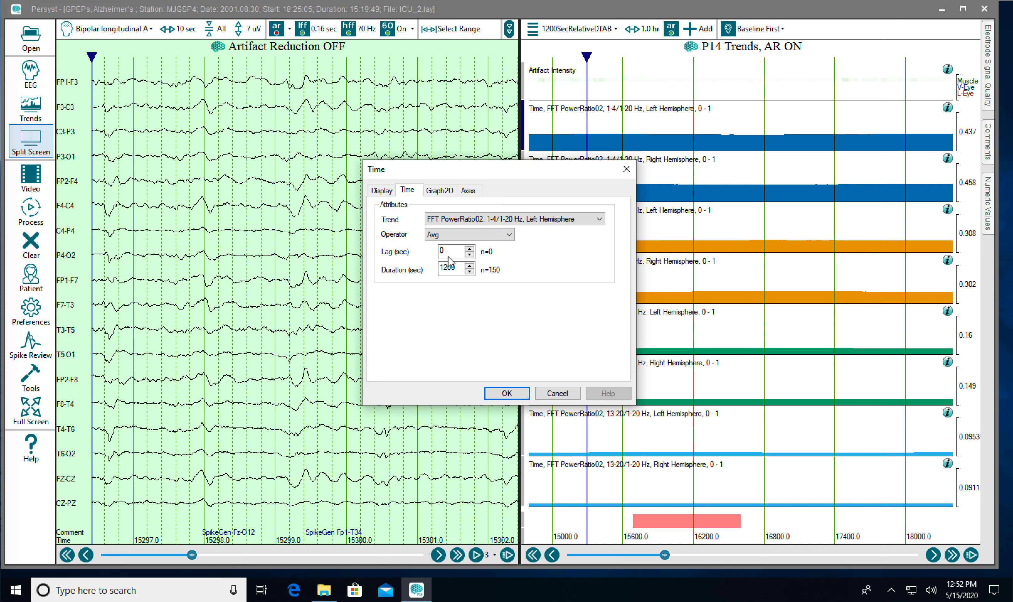
{"action": "double_click", "coordinate": [461, 266]}
{"action": "type", "text": "800"}
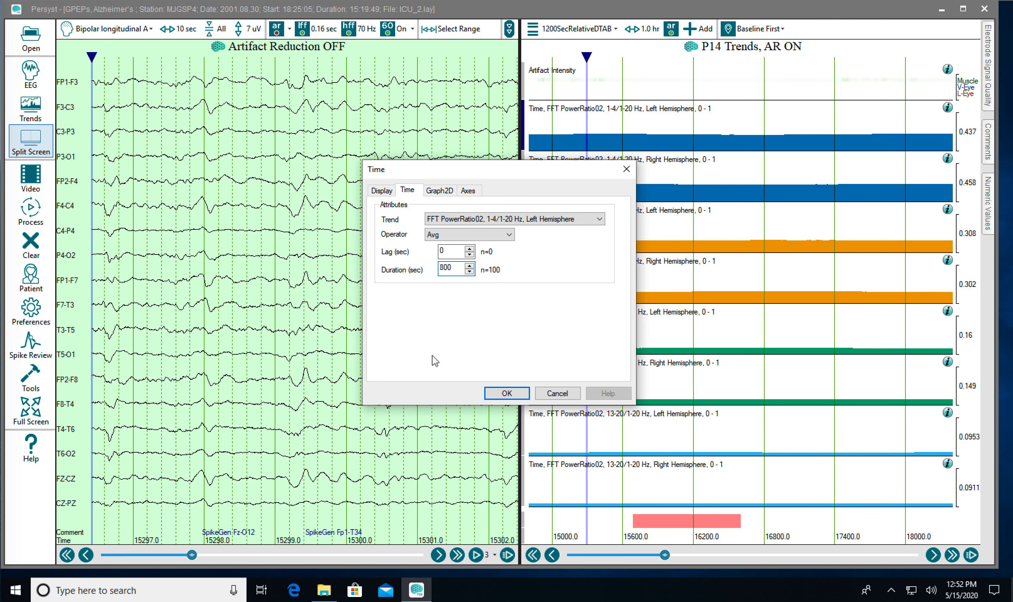
{"action": "left_click", "coordinate": [505, 393]}
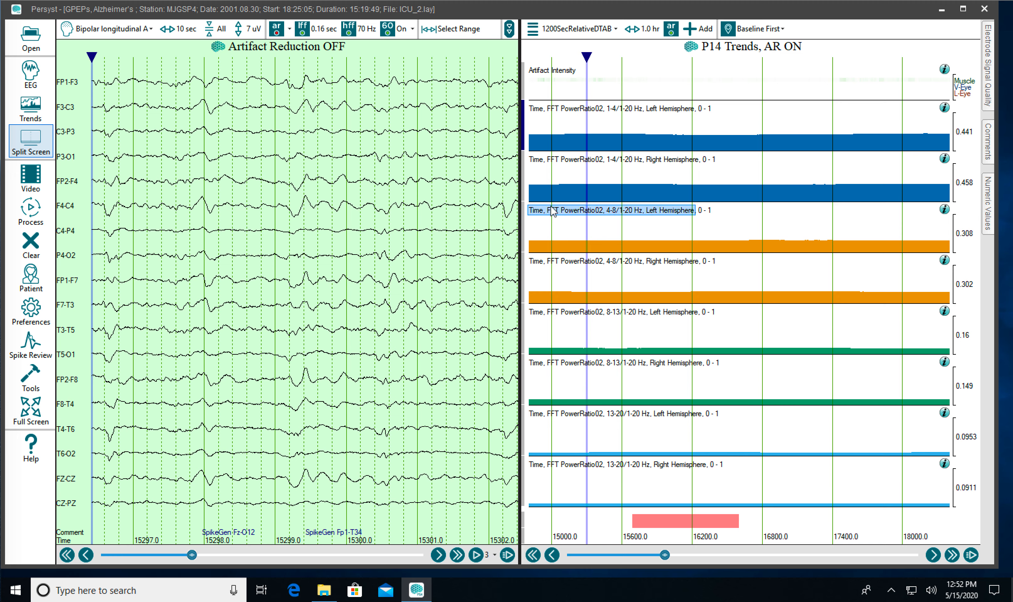
Step: Set the averaging duration of the 1-4/1-20 Hz right hemisphere trend to 800 seconds
{"action": "double_click", "coordinate": [555, 161]}
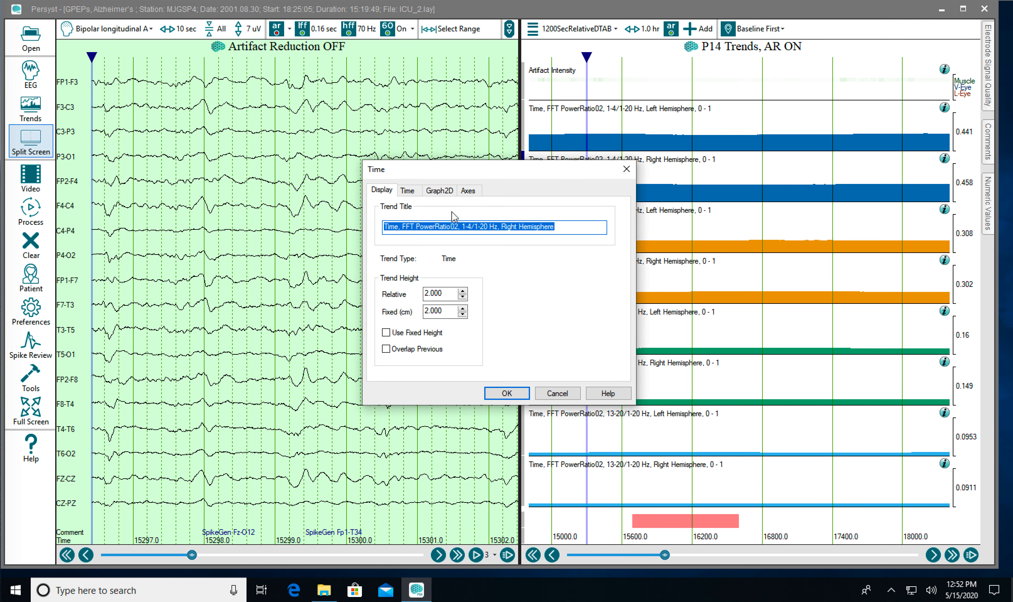
{"action": "left_click", "coordinate": [407, 192]}
{"action": "key", "text": "Tab"}
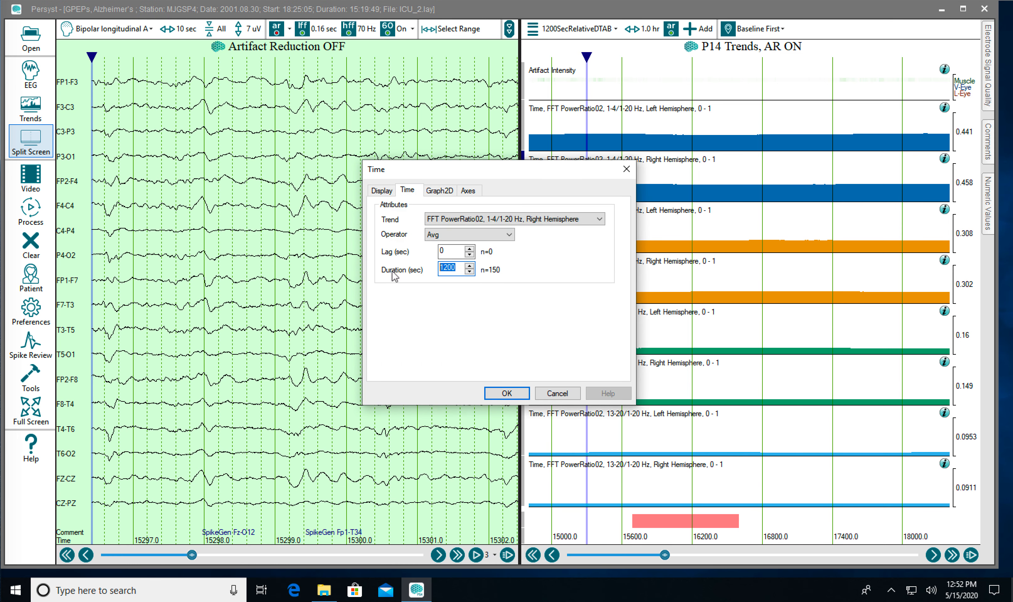
{"action": "type", "text": "800"}
{"action": "left_click", "coordinate": [499, 393]}
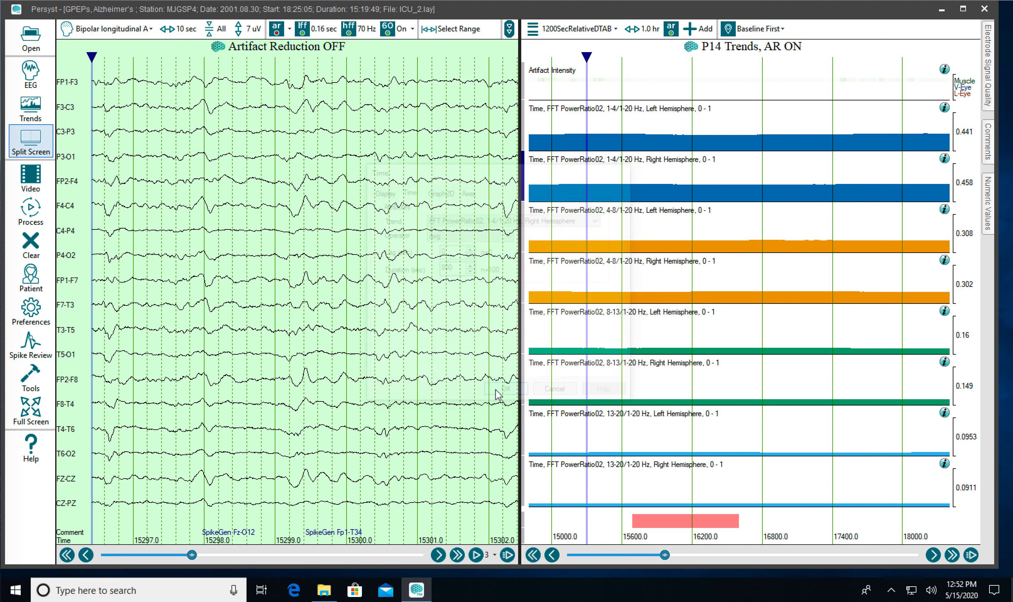
Step: Set the averaging duration of the 4-8/1-20 Hz left hemisphere trend to 800 seconds
{"action": "double_click", "coordinate": [550, 209]}
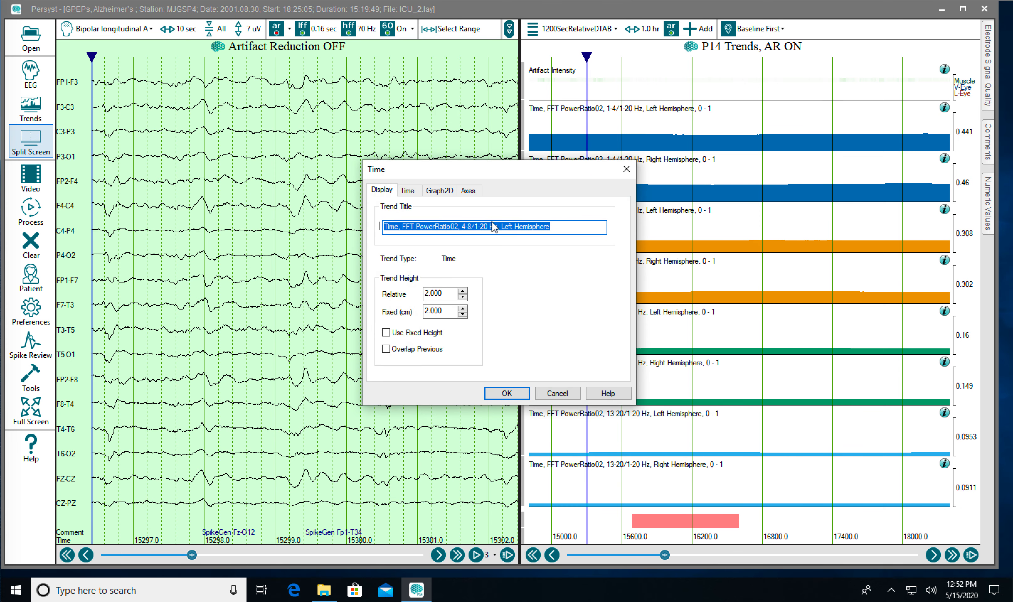
{"action": "left_click", "coordinate": [419, 191]}
{"action": "key", "text": "Tab"}
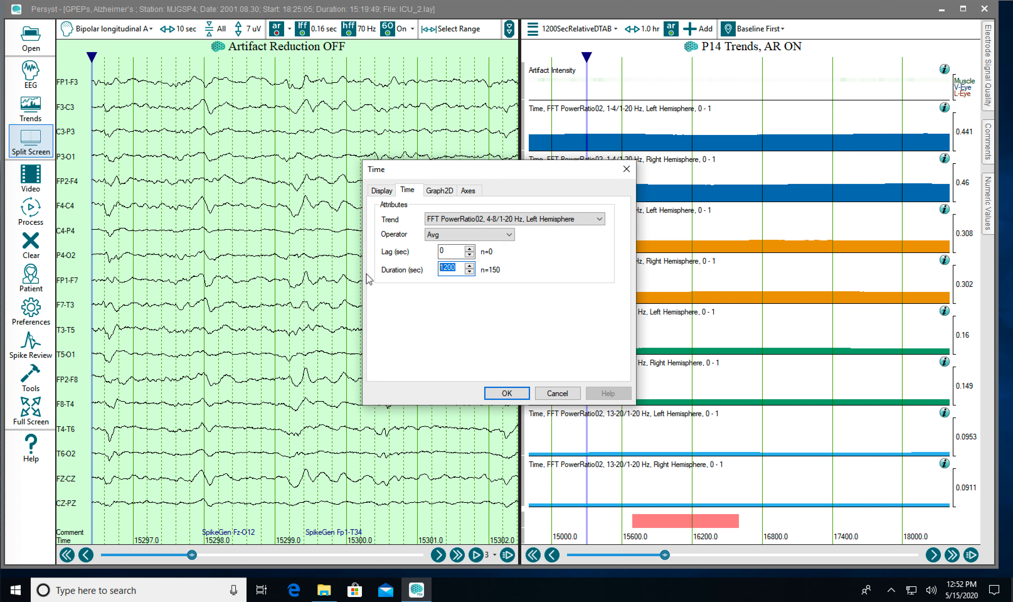
{"action": "type", "text": "800"}
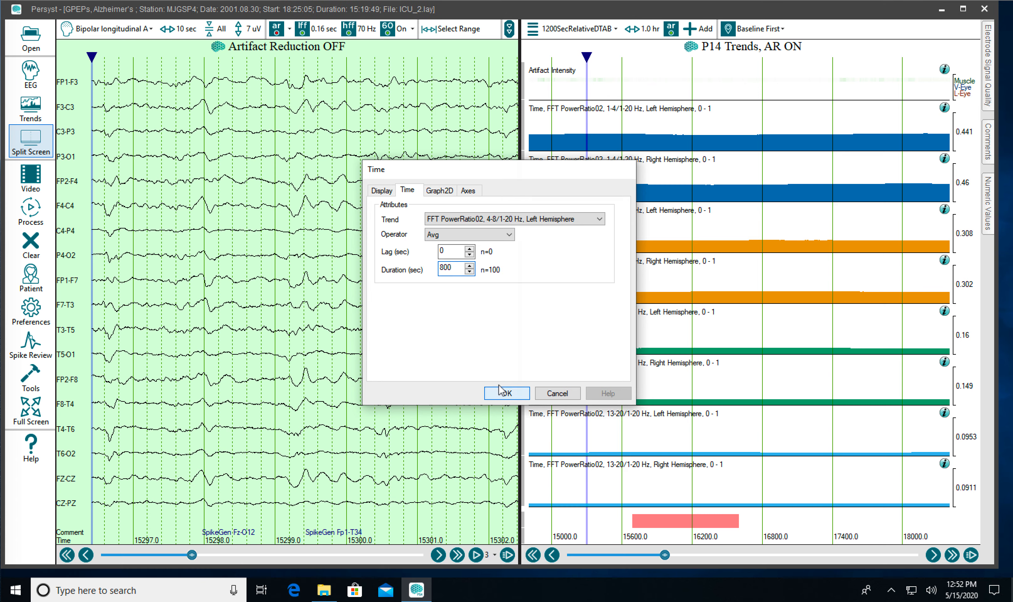
{"action": "left_click", "coordinate": [502, 392]}
Step: Set the 4-8/1-20 Hz right hemisphere trend's averaging duration to 800 seconds and move the time cursor to the end of the displayed hour
{"action": "double_click", "coordinate": [553, 261]}
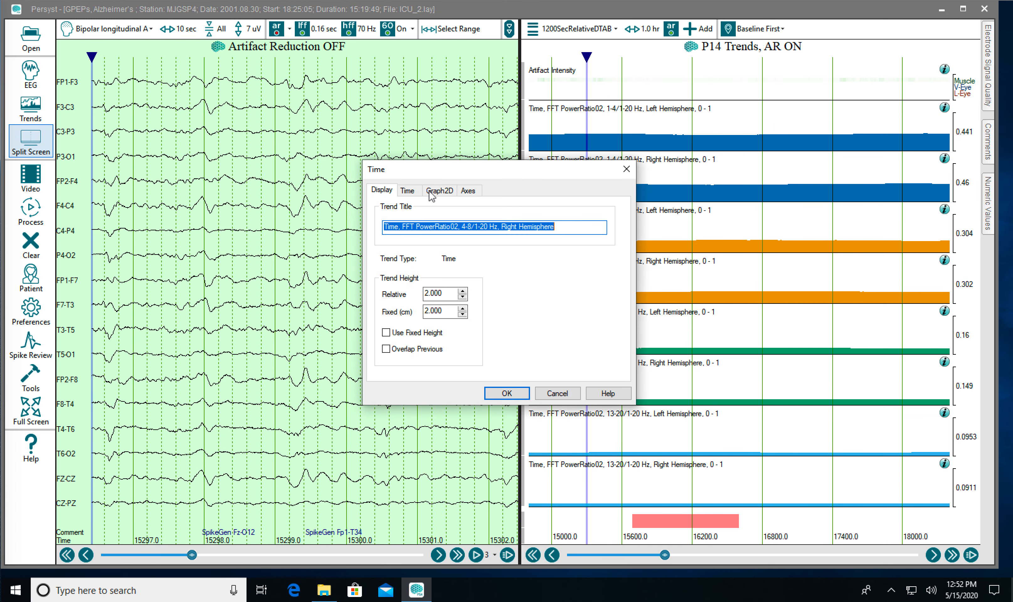
{"action": "left_click", "coordinate": [407, 191]}
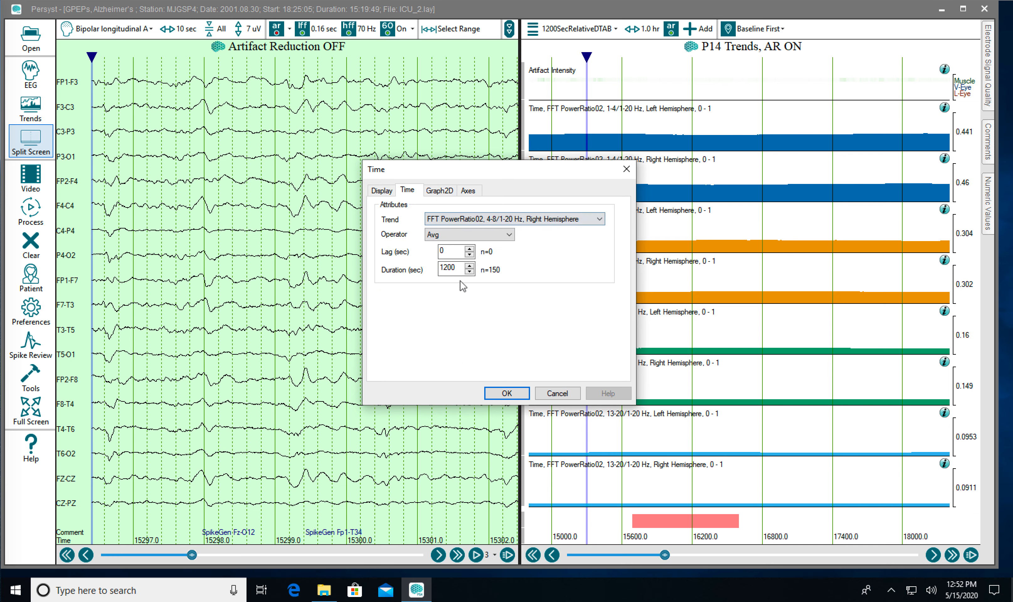
{"action": "double_click", "coordinate": [453, 269]}
{"action": "type", "text": "8"}
{"action": "left_click", "coordinate": [493, 392]}
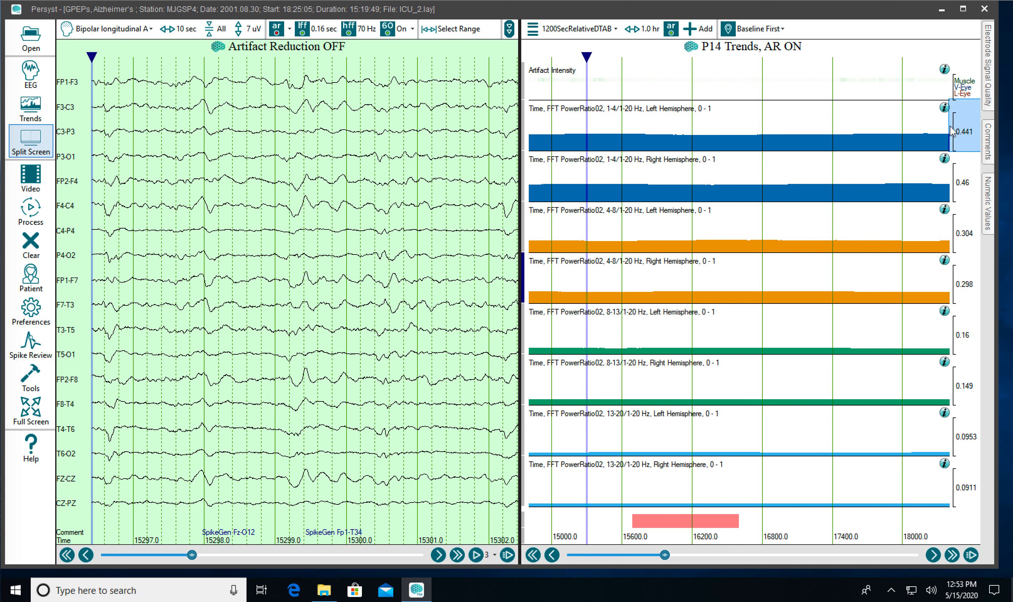
{"action": "left_click", "coordinate": [943, 138]}
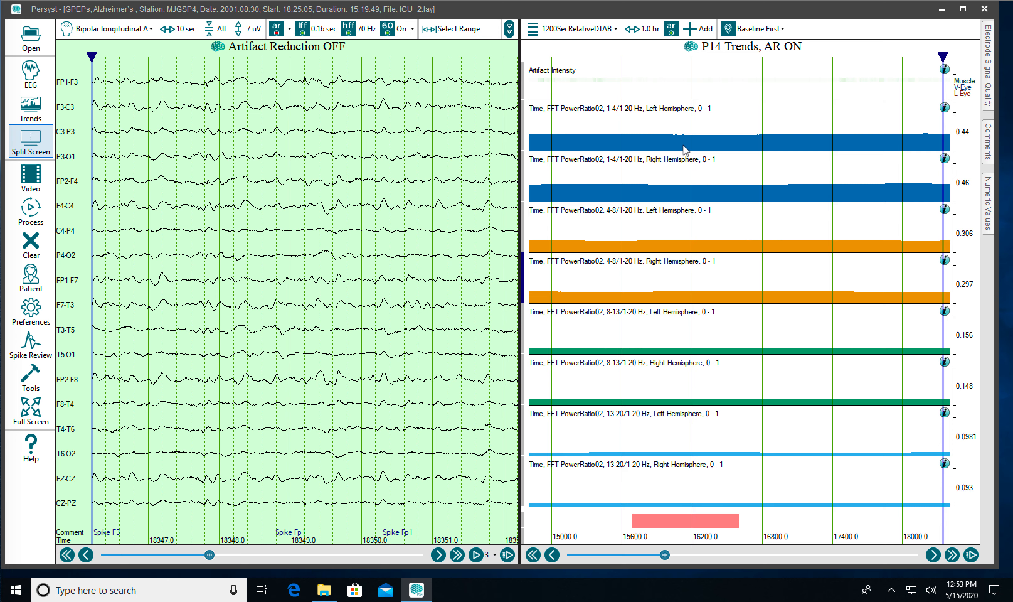
Step: Open the template file Trend Settings Version P14DTAB.mmx for modification
{"action": "left_click", "coordinate": [32, 305]}
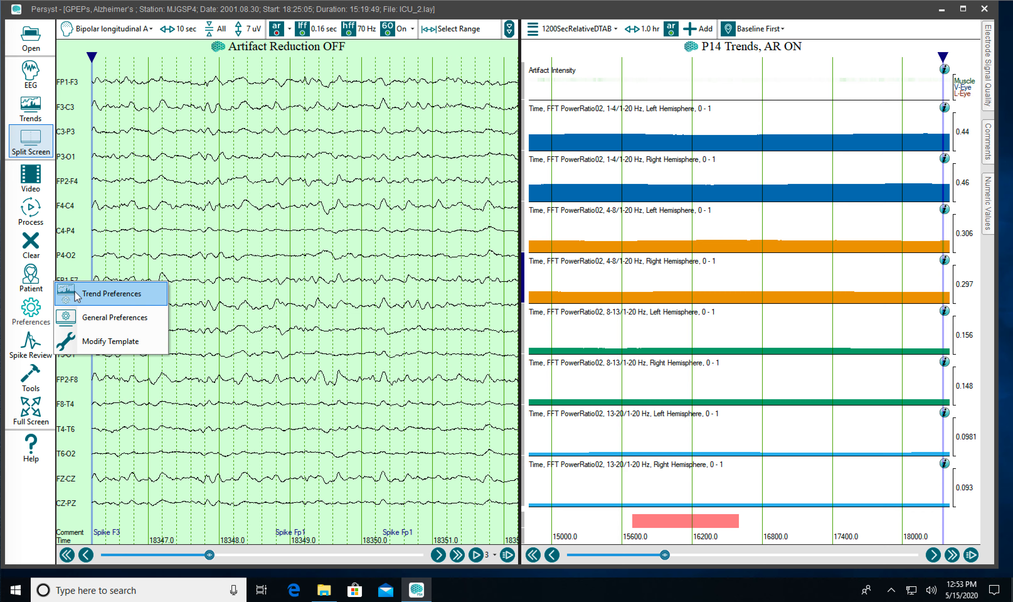
{"action": "left_click", "coordinate": [94, 338]}
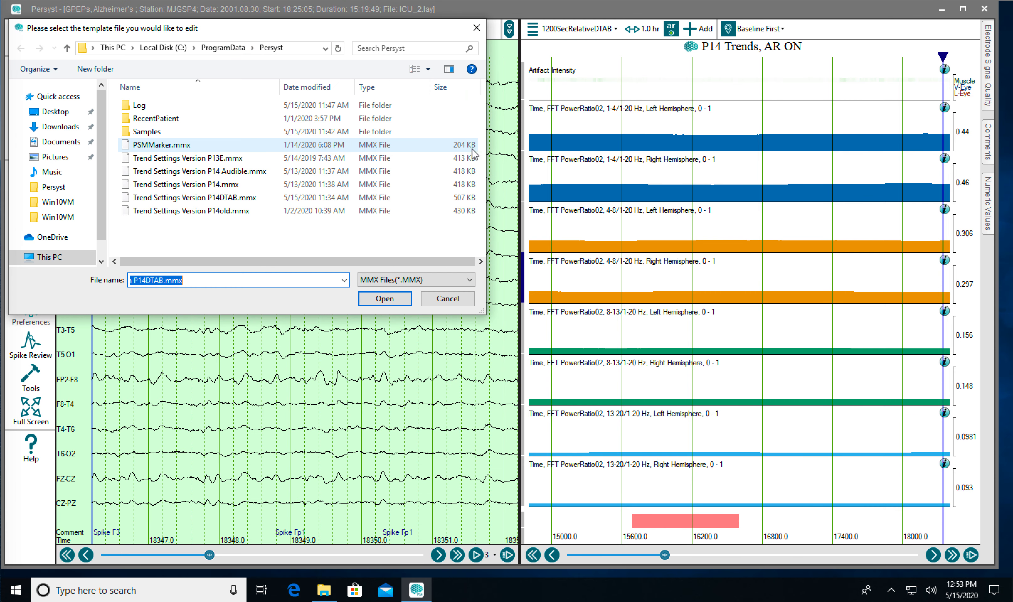
{"action": "double_click", "coordinate": [218, 198]}
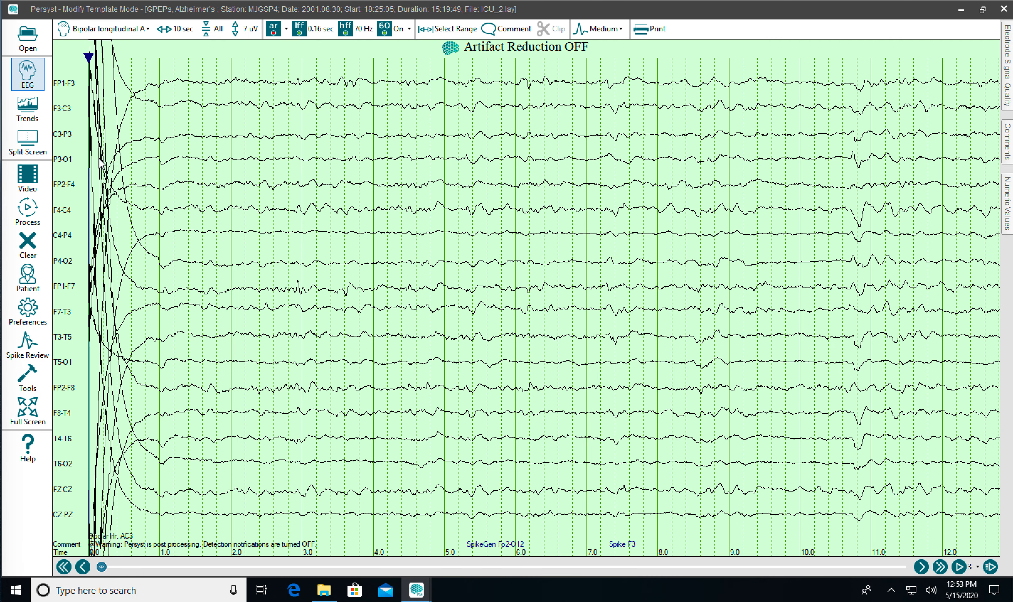
Step: In the template's trends, rename the 1200SecRelativeDTAB panel as 800SecRelativeDTAB
{"action": "left_click", "coordinate": [28, 106]}
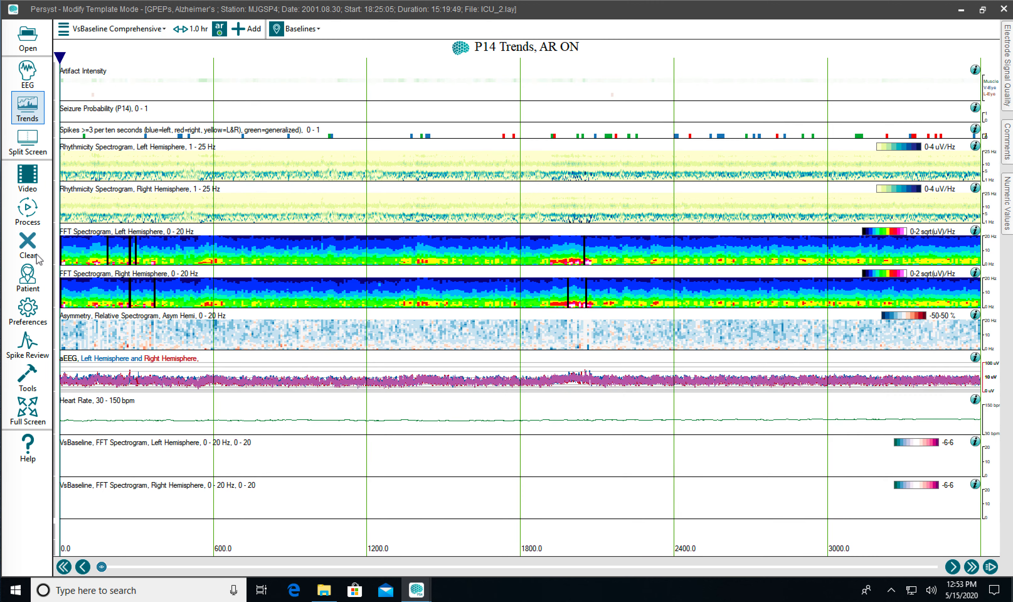
{"action": "left_click", "coordinate": [163, 29]}
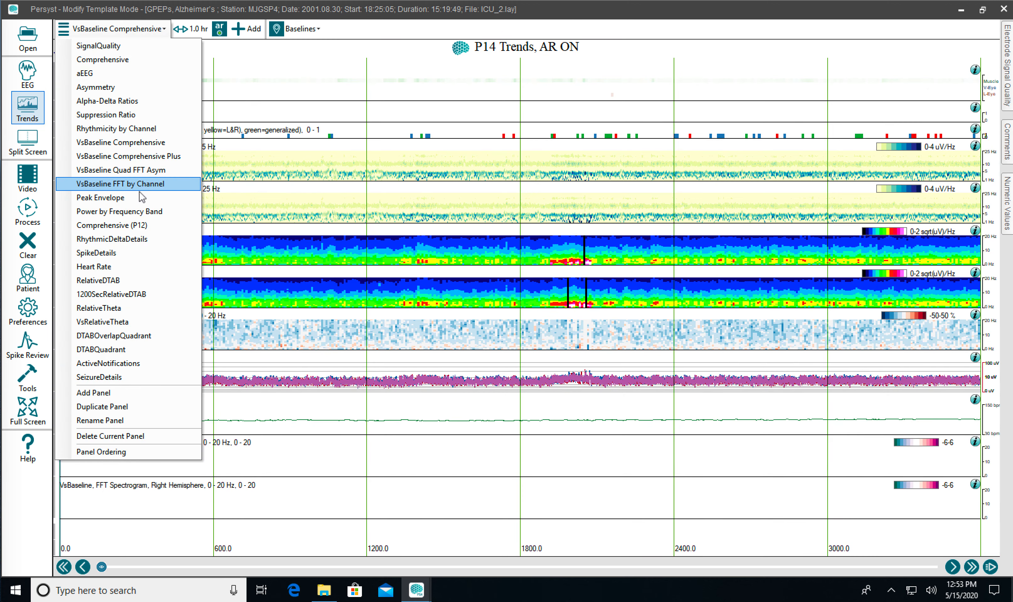
{"action": "left_click", "coordinate": [128, 294]}
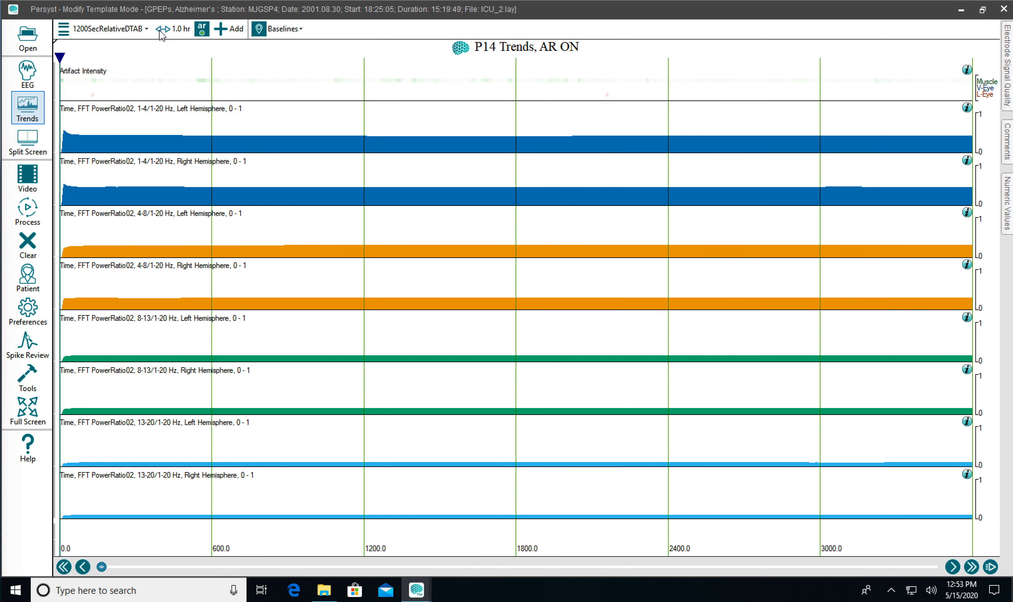
{"action": "left_click", "coordinate": [129, 32]}
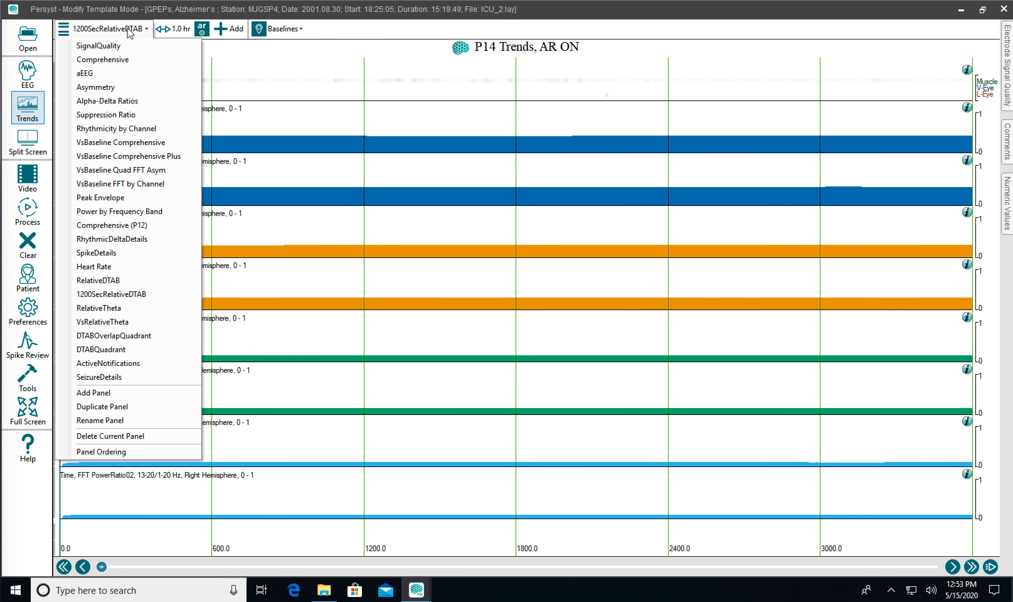
{"action": "left_click", "coordinate": [119, 420]}
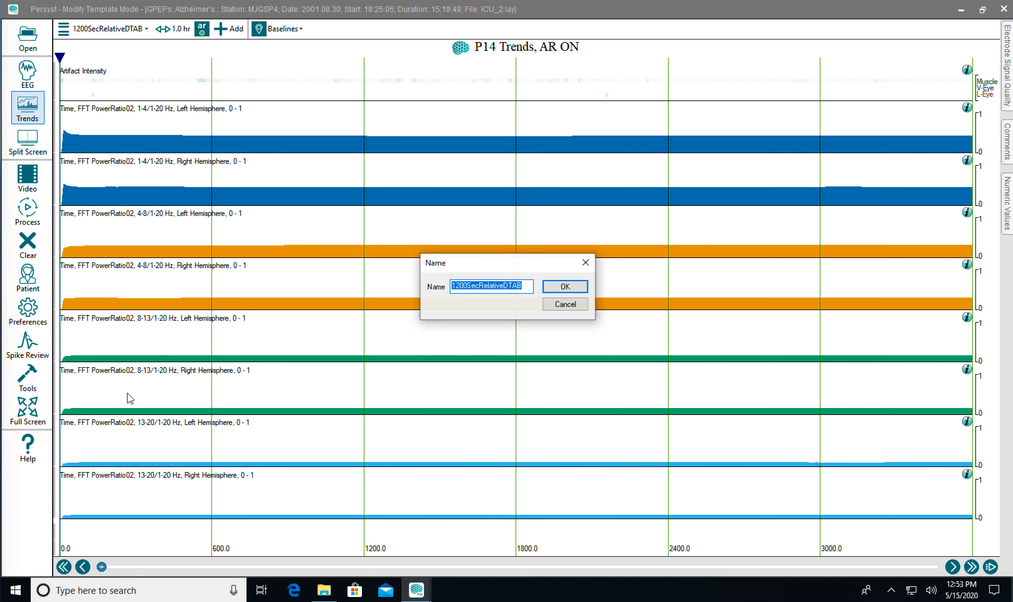
{"action": "left_click_drag", "start_coordinate": [466, 285], "coordinate": [453, 285]}
{"action": "type", "text": "800"}
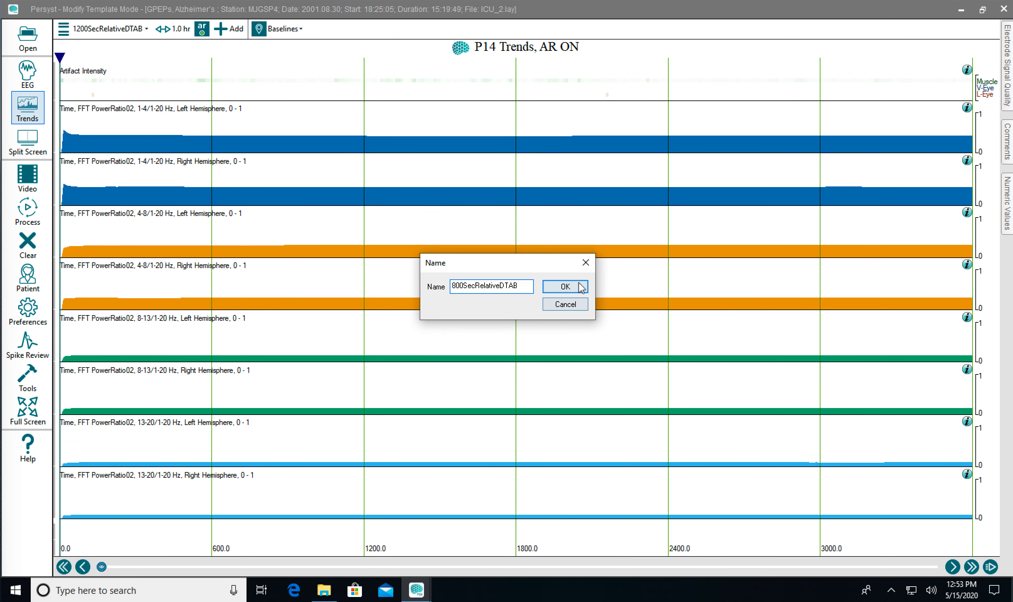
{"action": "left_click", "coordinate": [565, 286]}
Step: Set the template's 1-4/1-20 Hz left hemisphere trend averaging duration to 800 seconds
{"action": "left_click", "coordinate": [110, 107]}
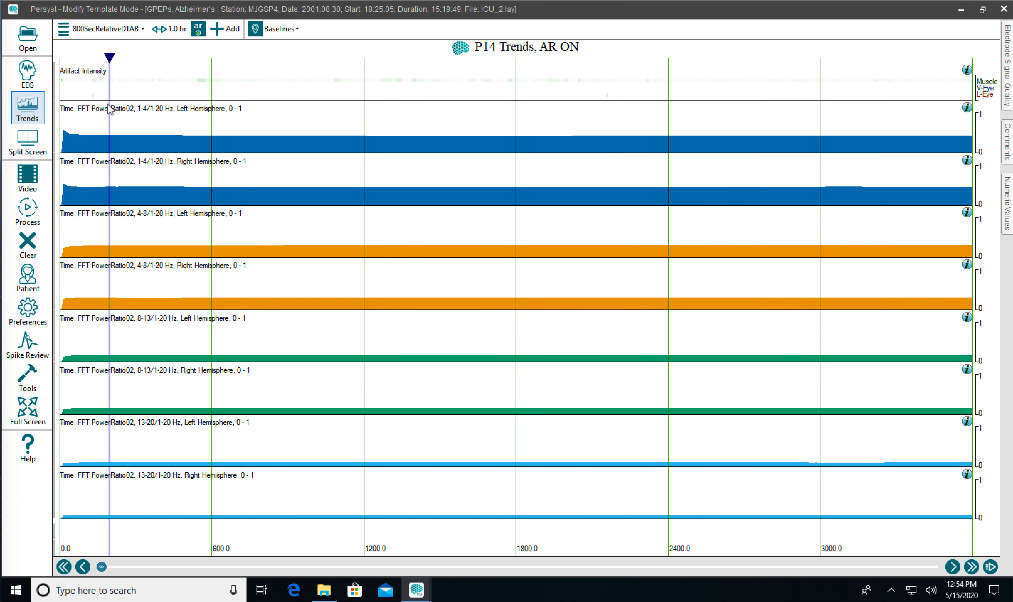
{"action": "double_click", "coordinate": [109, 108]}
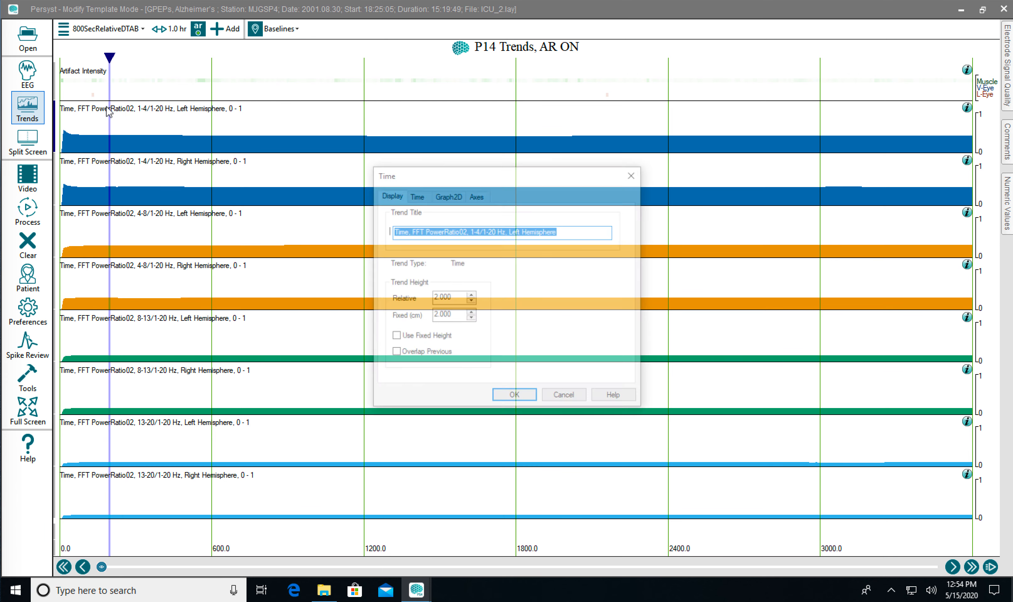
{"action": "left_click", "coordinate": [415, 194]}
{"action": "double_click", "coordinate": [456, 272]}
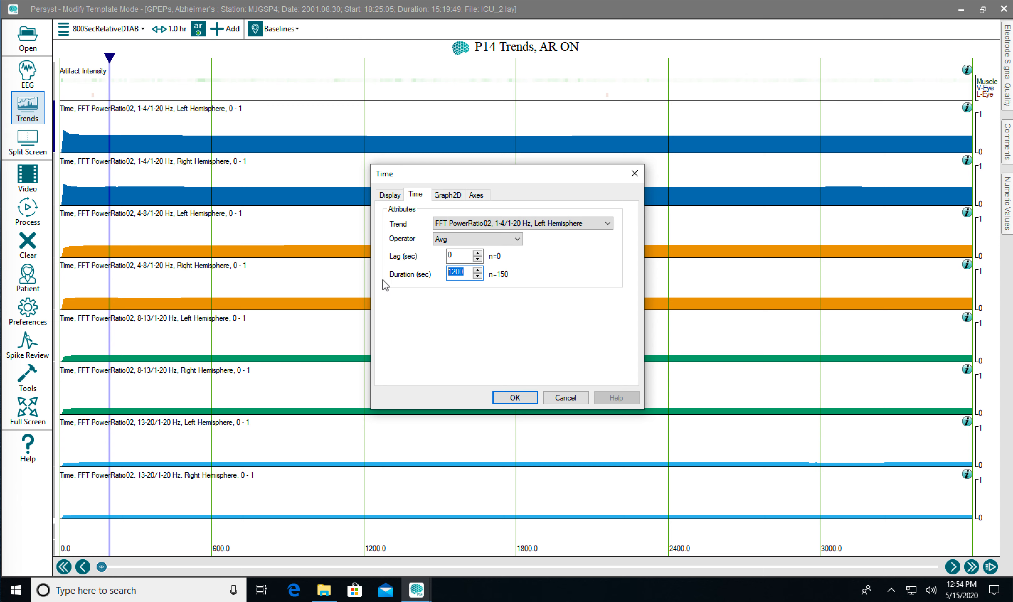
{"action": "key", "text": "BackSpace"}
{"action": "key", "text": "Return"}
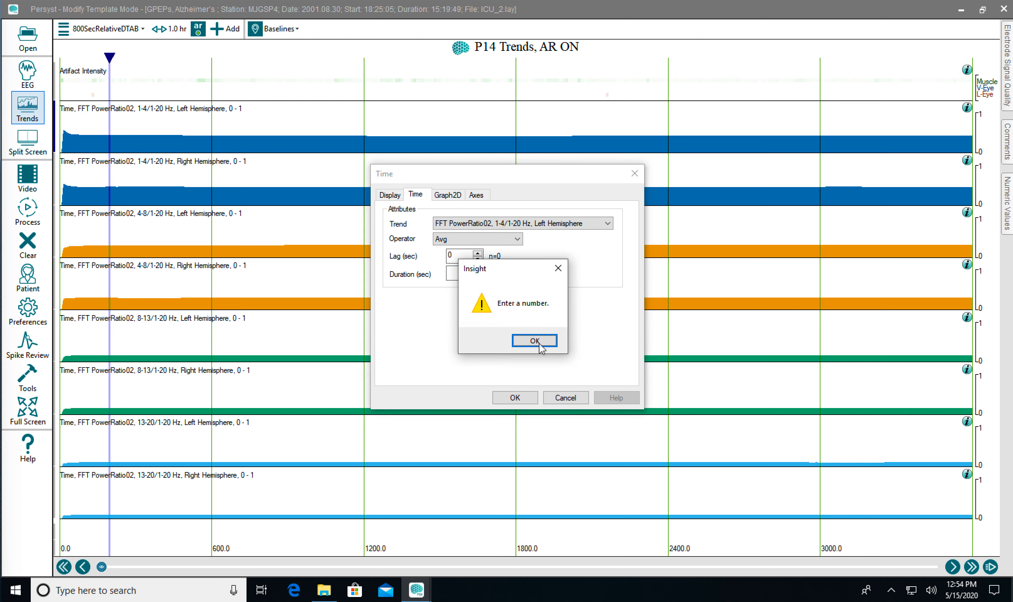
{"action": "left_click", "coordinate": [535, 341]}
{"action": "type", "text": "800"}
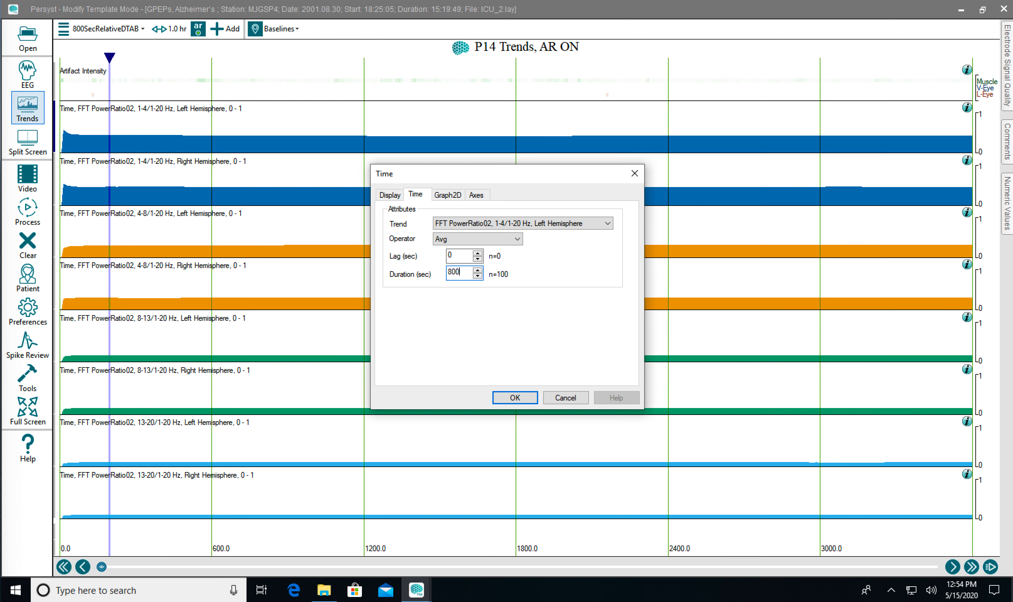
{"action": "left_click", "coordinate": [519, 397]}
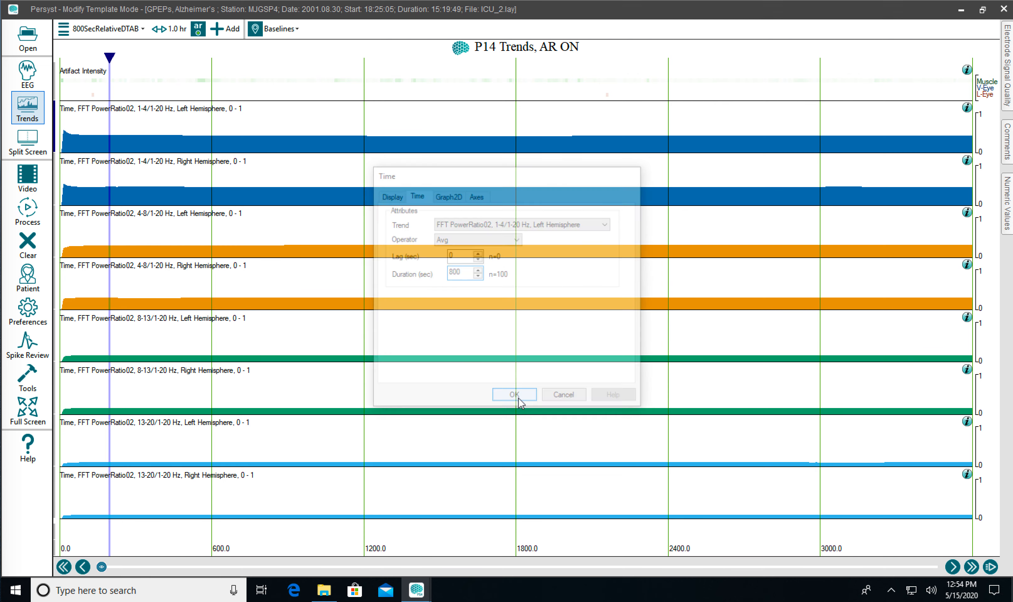
Step: Set the template's 1-4/1-20 Hz right hemisphere trend averaging duration to 800 seconds
{"action": "double_click", "coordinate": [74, 162]}
{"action": "left_click", "coordinate": [416, 195]}
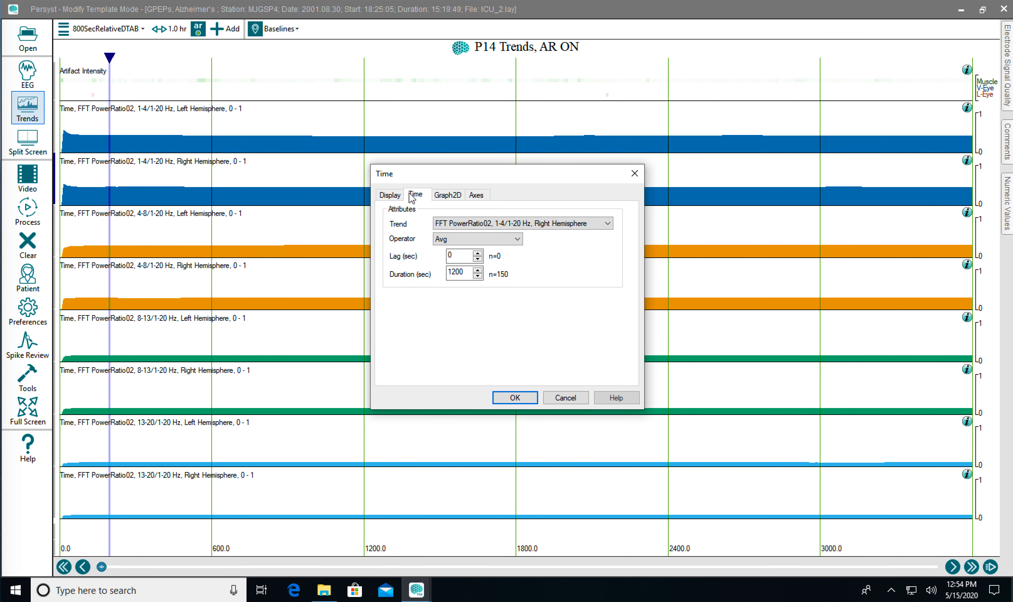
{"action": "double_click", "coordinate": [459, 273]}
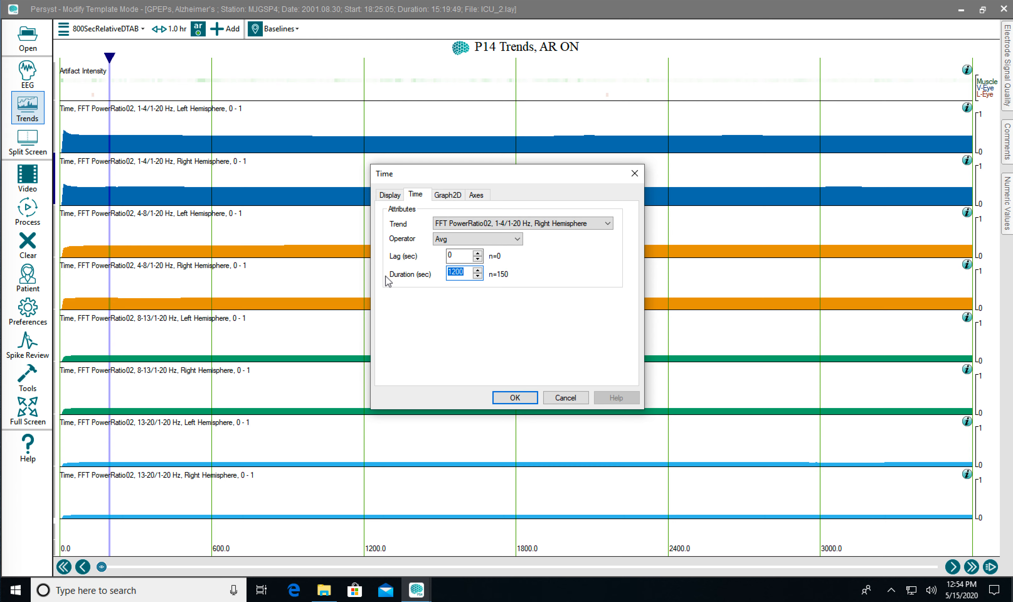
{"action": "type", "text": "800"}
{"action": "left_click", "coordinate": [514, 396]}
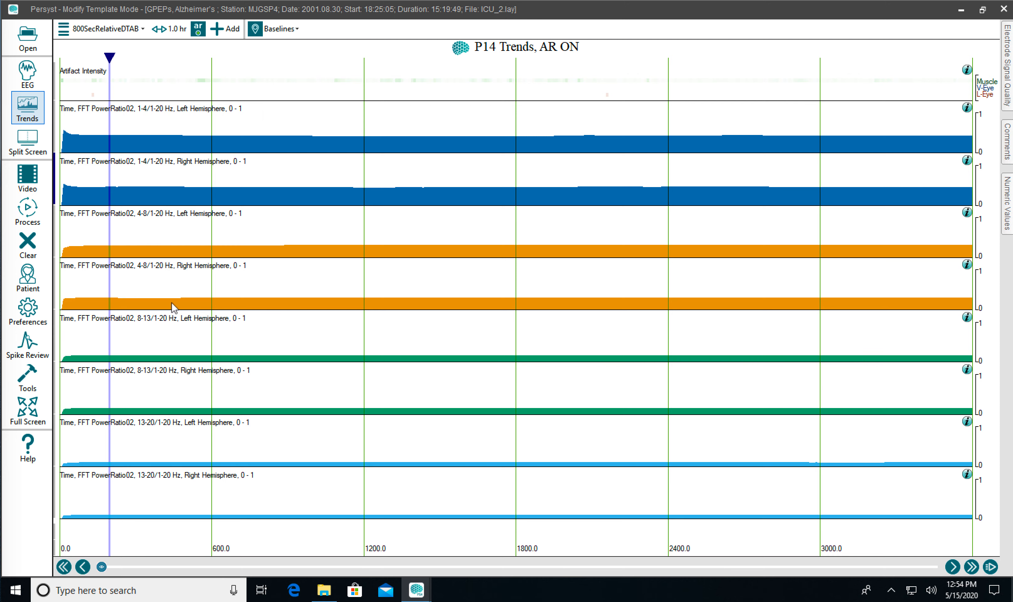
Step: Save the modified trend settings as a new file, Trend Settings Version P14DTAB800.mmx, and close the trend preferences
{"action": "left_click", "coordinate": [29, 309]}
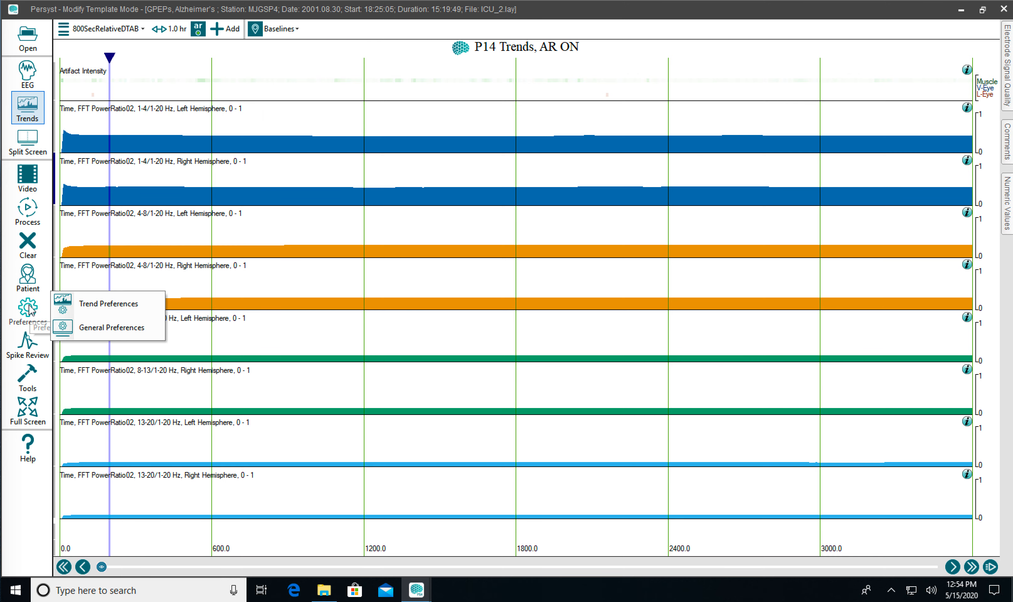
{"action": "left_click", "coordinate": [82, 304]}
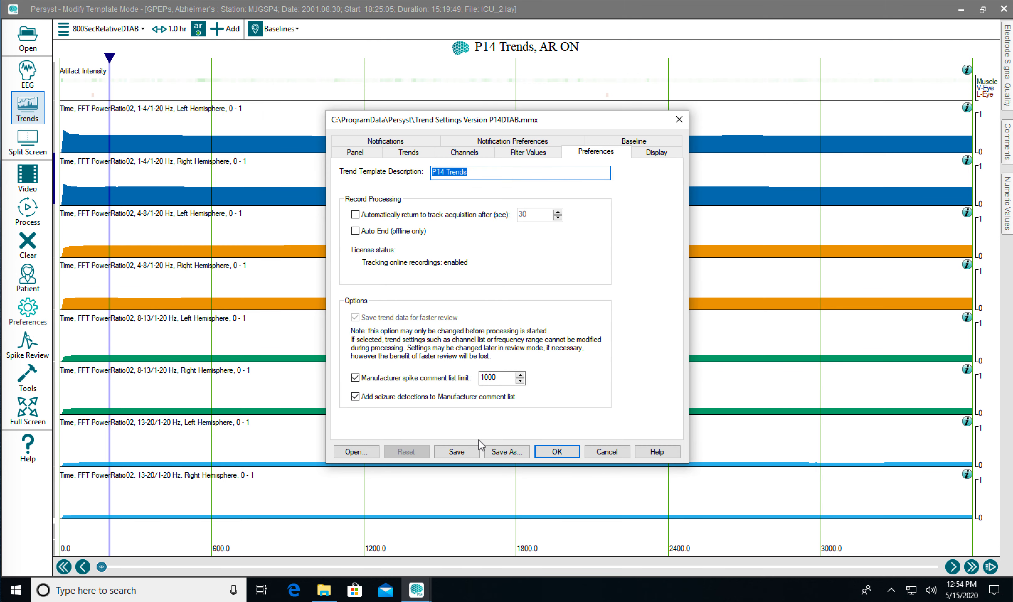
{"action": "left_click", "coordinate": [505, 451]}
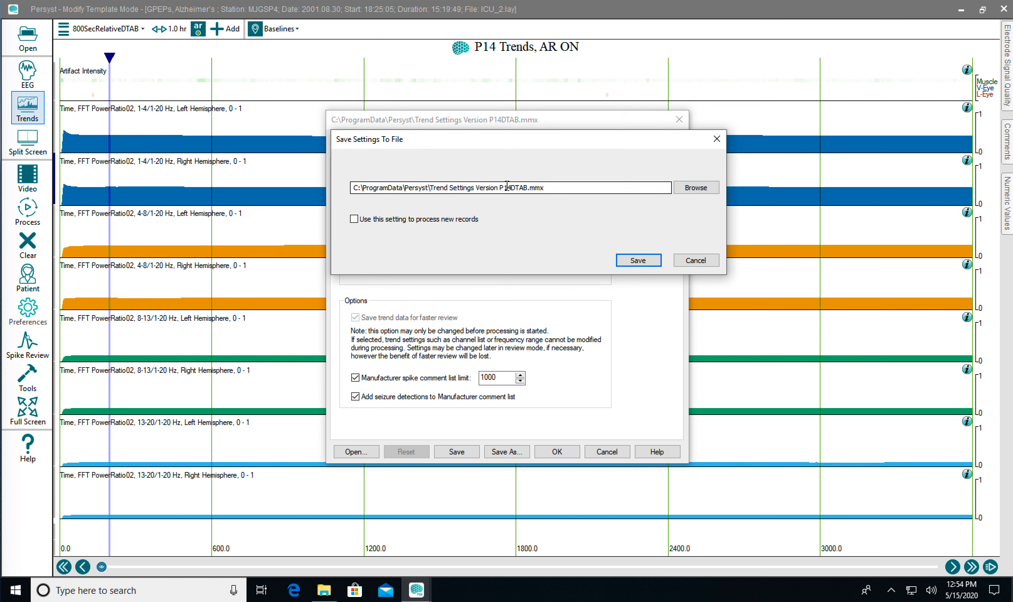
{"action": "left_click", "coordinate": [525, 189]}
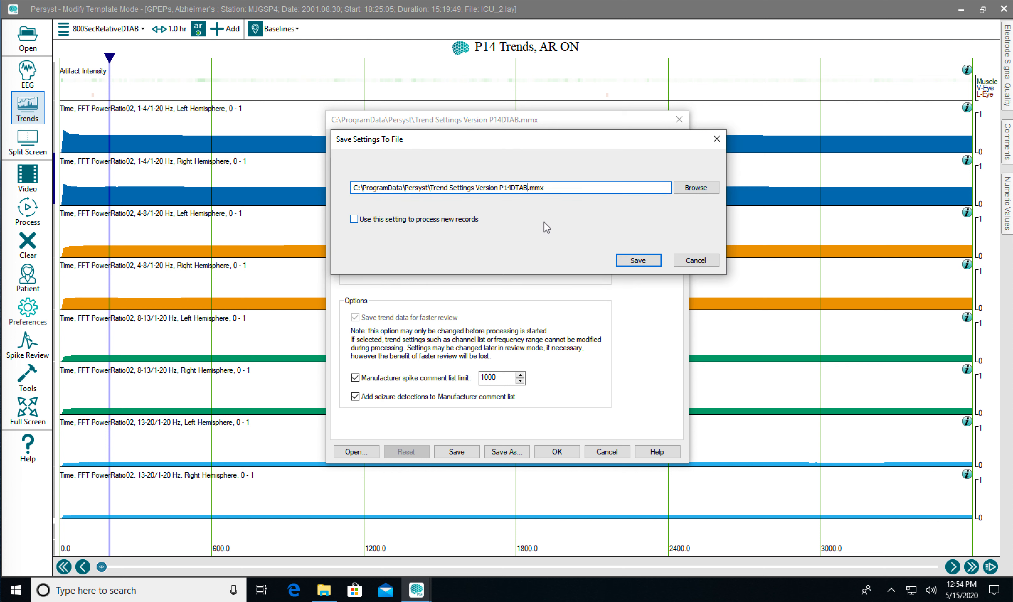
{"action": "type", "text": "800"}
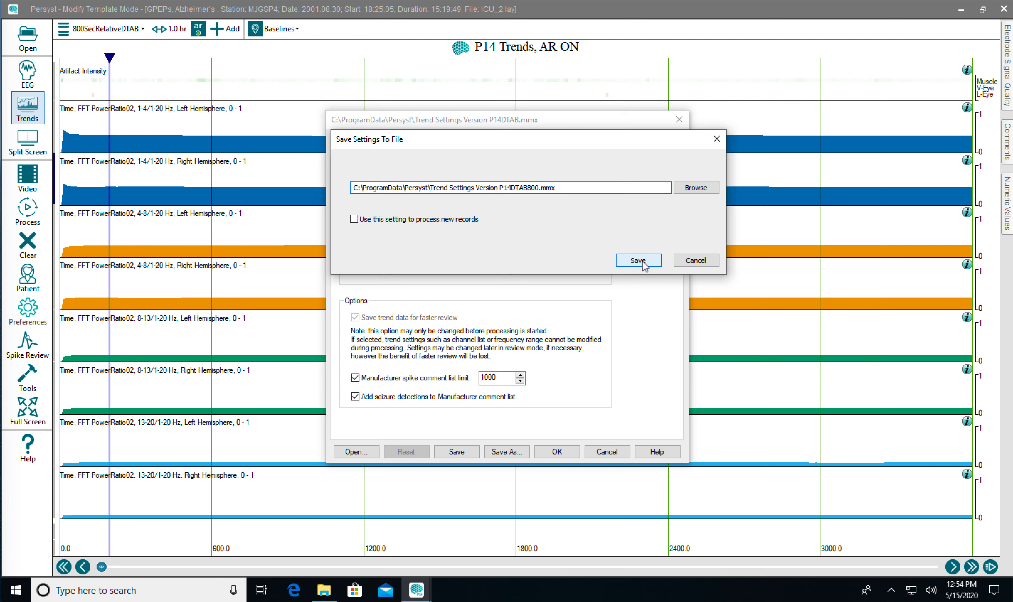
{"action": "left_click", "coordinate": [638, 260]}
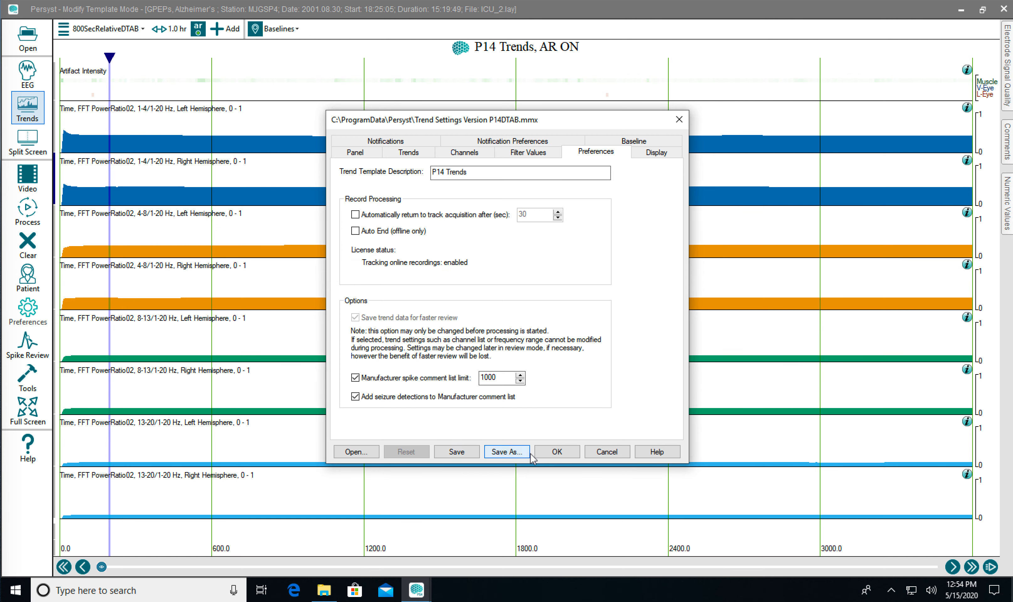
{"action": "left_click", "coordinate": [557, 452]}
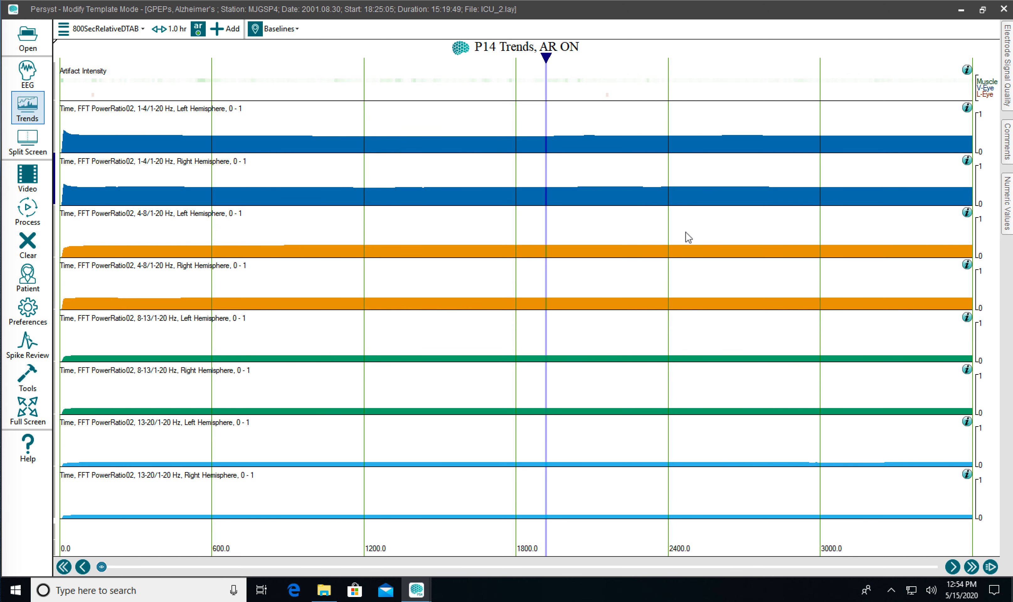
Step: Examine the recording's test duration in the patient information
{"action": "left_click", "coordinate": [29, 276]}
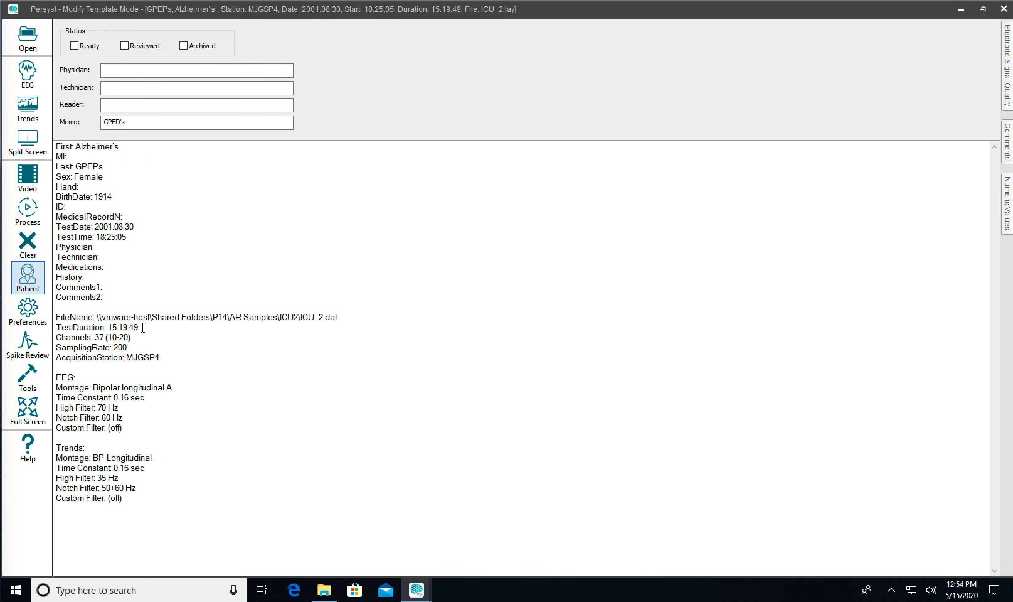
{"action": "double_click", "coordinate": [122, 327]}
{"action": "left_click", "coordinate": [112, 326]}
{"action": "left_click", "coordinate": [183, 321]}
Step: On the EEG page, set the time format to Clock time with the date shown as d1, d2
{"action": "left_click", "coordinate": [26, 72]}
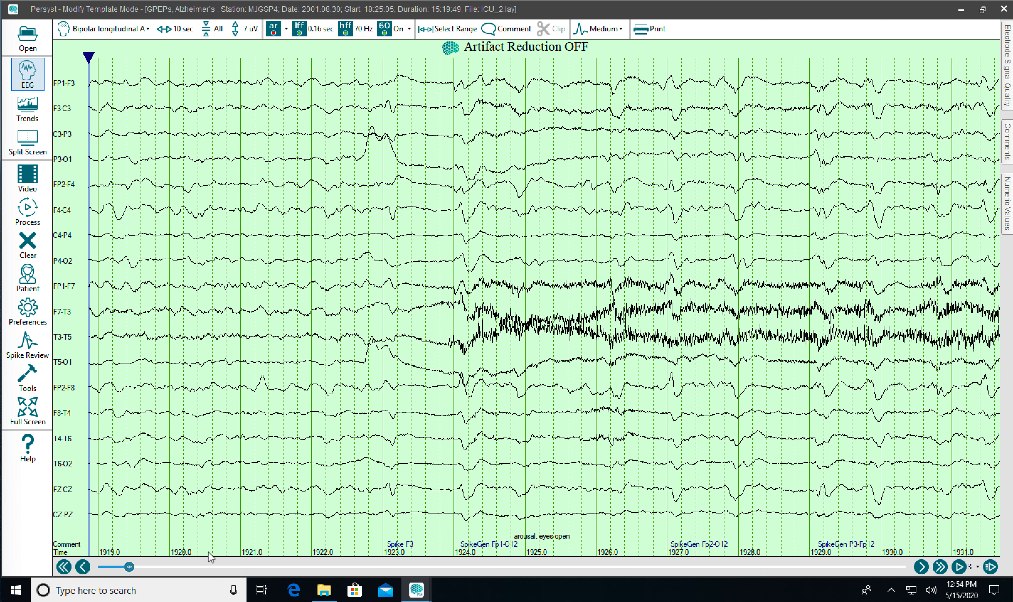
{"action": "left_click", "coordinate": [32, 309]}
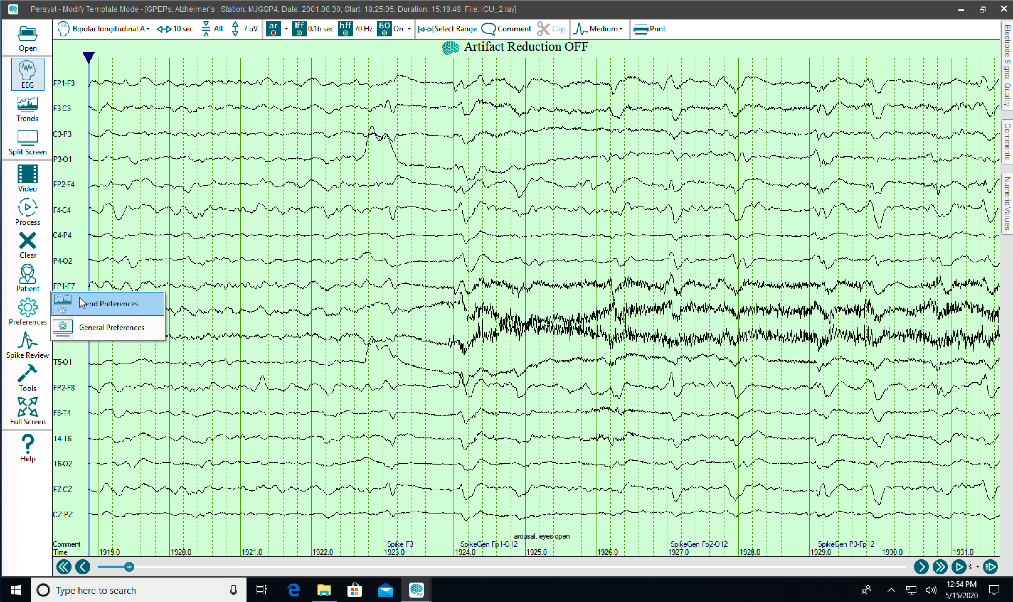
{"action": "left_click", "coordinate": [82, 323]}
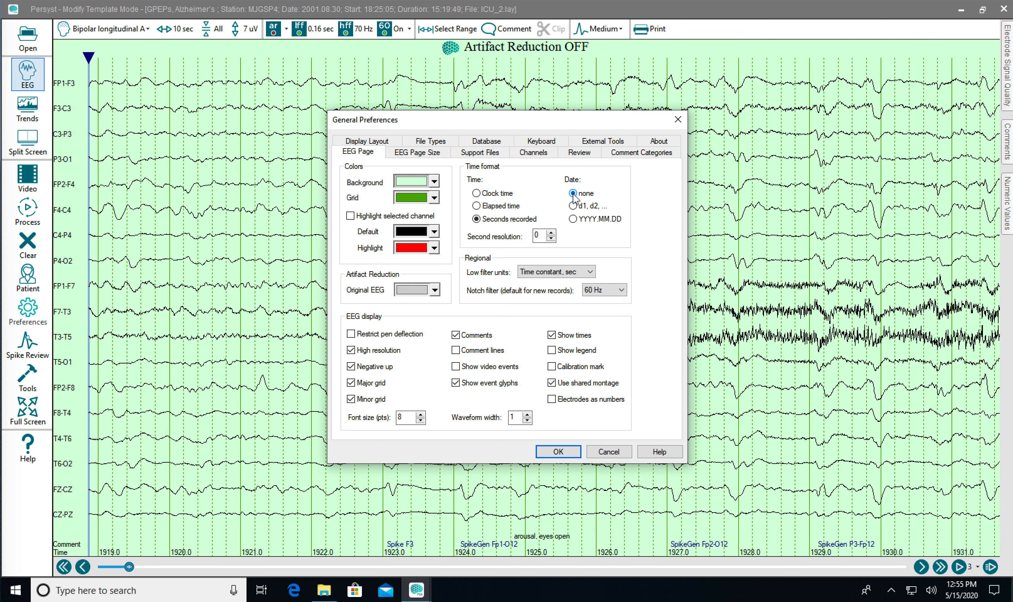
{"action": "left_click", "coordinate": [496, 193]}
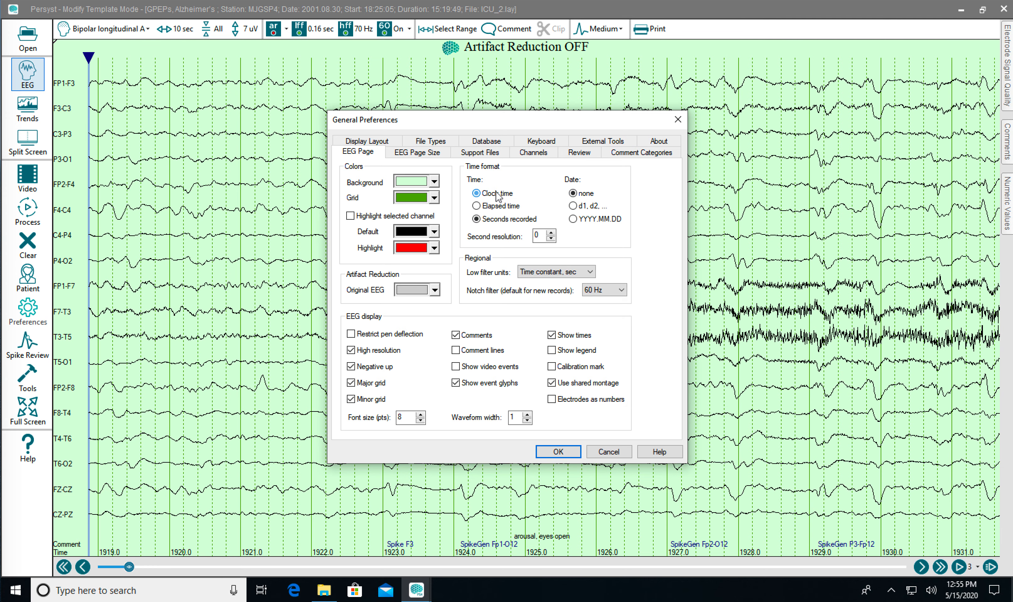
{"action": "left_click", "coordinate": [573, 206]}
{"action": "left_click", "coordinate": [556, 452]}
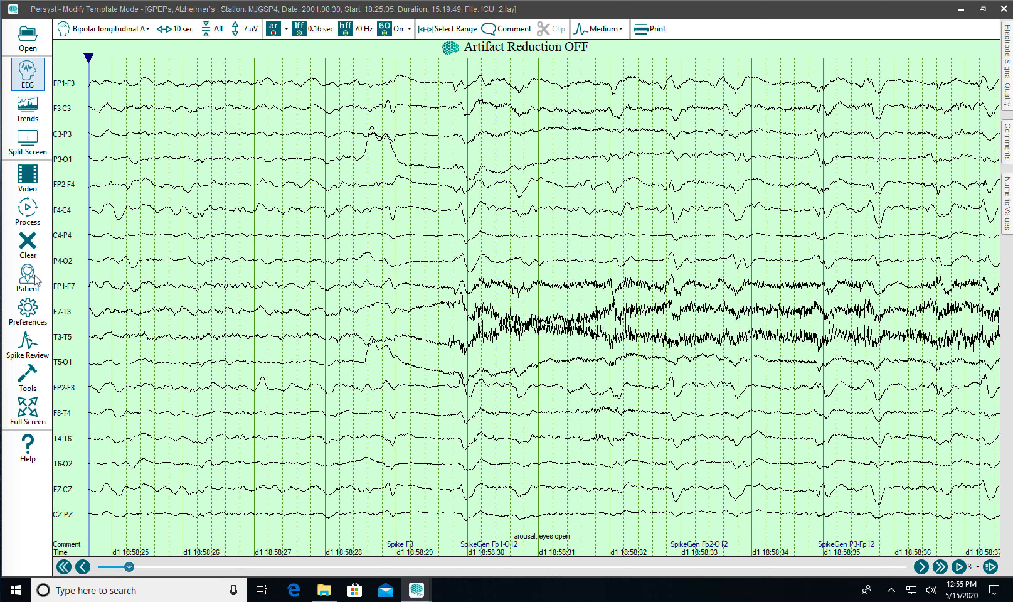
Step: Change the EEG page's time format to Elapsed time with the date set to none
{"action": "left_click", "coordinate": [28, 311]}
{"action": "left_click", "coordinate": [75, 325]}
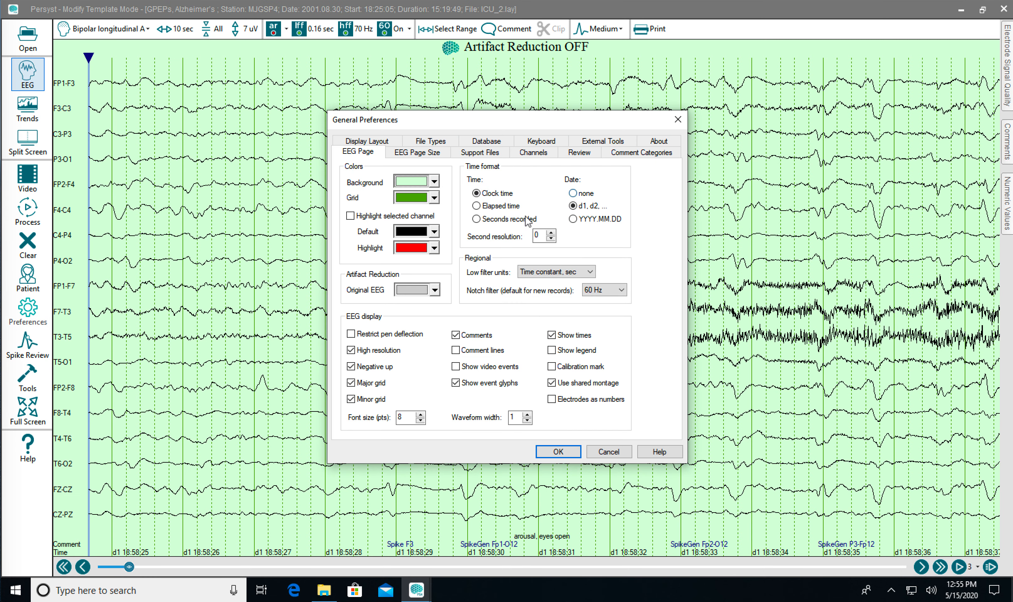
{"action": "left_click", "coordinate": [511, 204]}
{"action": "left_click", "coordinate": [573, 194]}
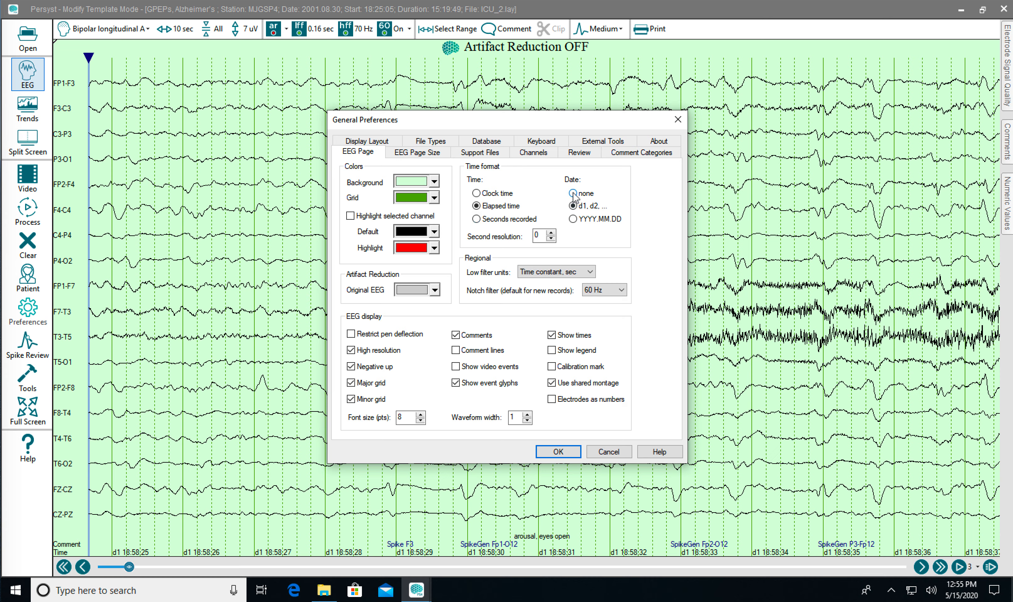
{"action": "left_click", "coordinate": [555, 452]}
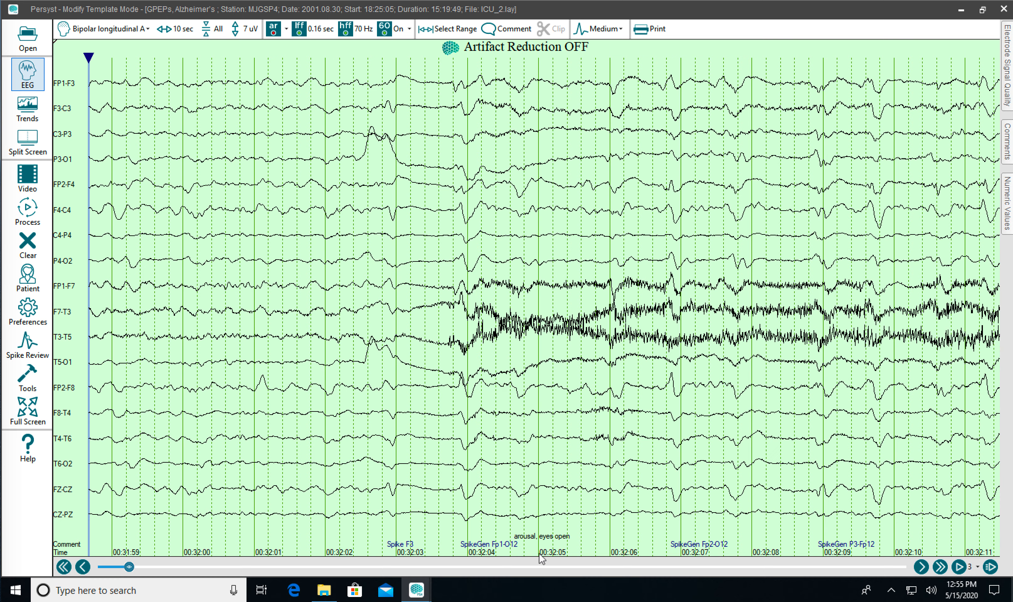
Step: Set the EEG page's time format back to Seconds recorded
{"action": "left_click", "coordinate": [29, 307]}
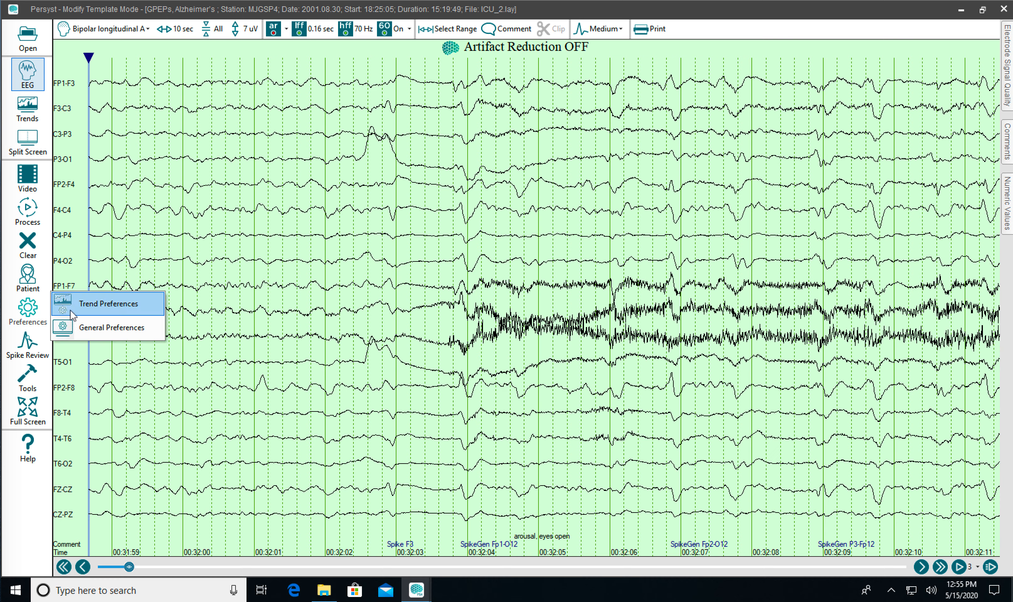
{"action": "left_click", "coordinate": [82, 323]}
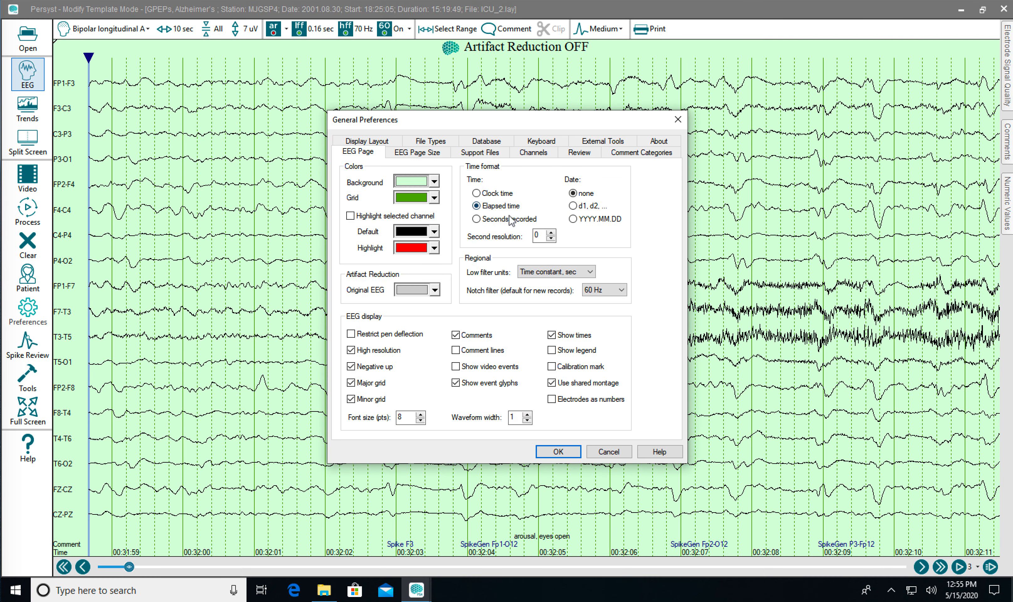
{"action": "left_click", "coordinate": [511, 219]}
{"action": "left_click", "coordinate": [559, 451]}
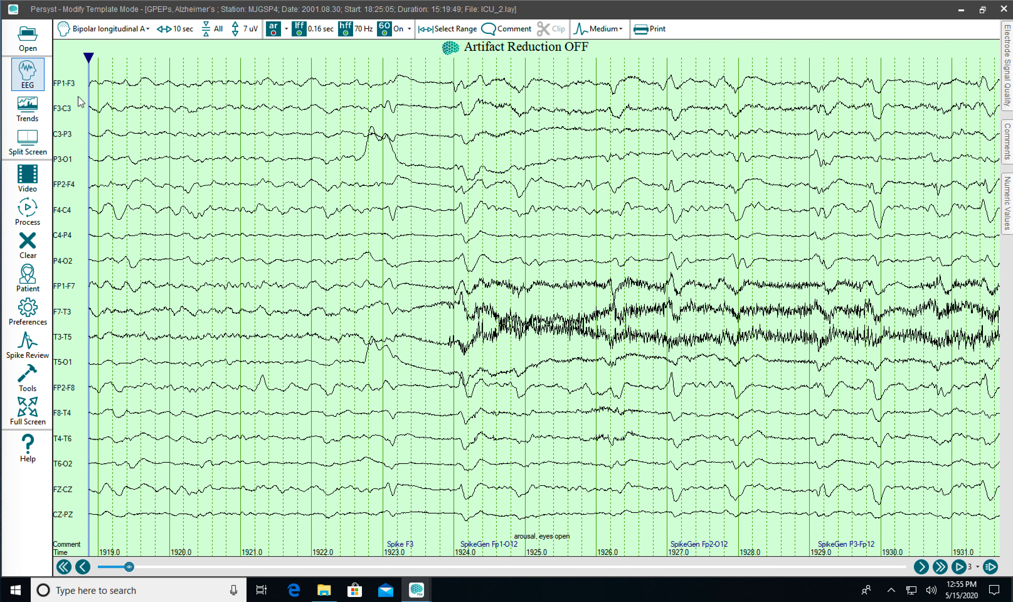
Step: In the 800SecRelativeDTAB panel, set the 4-8/1-20 Hz left hemisphere trend's averaging duration to 800 seconds
{"action": "left_click", "coordinate": [27, 108]}
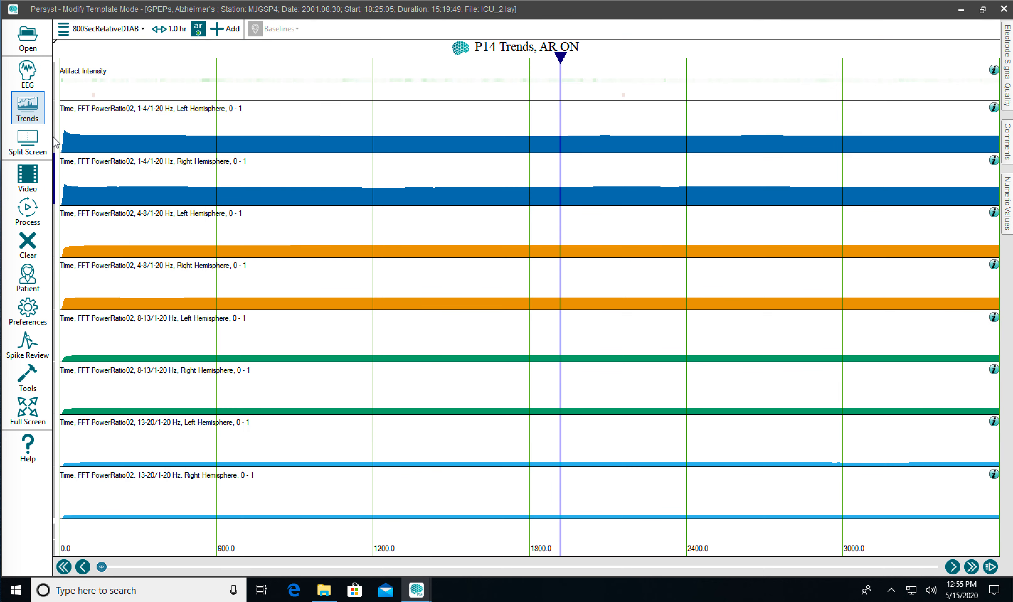
{"action": "double_click", "coordinate": [87, 214]}
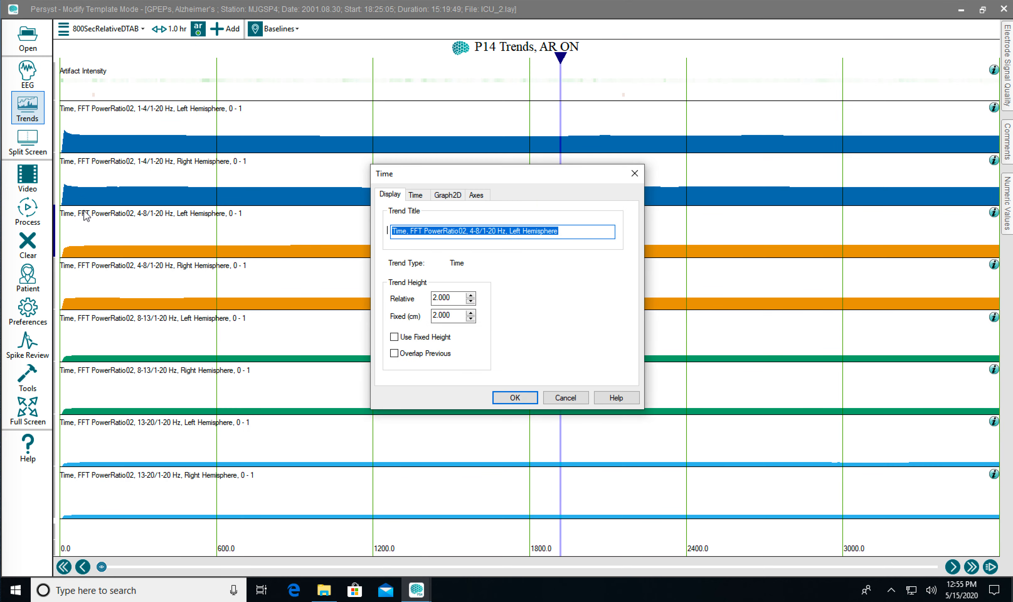
{"action": "left_click", "coordinate": [416, 195]}
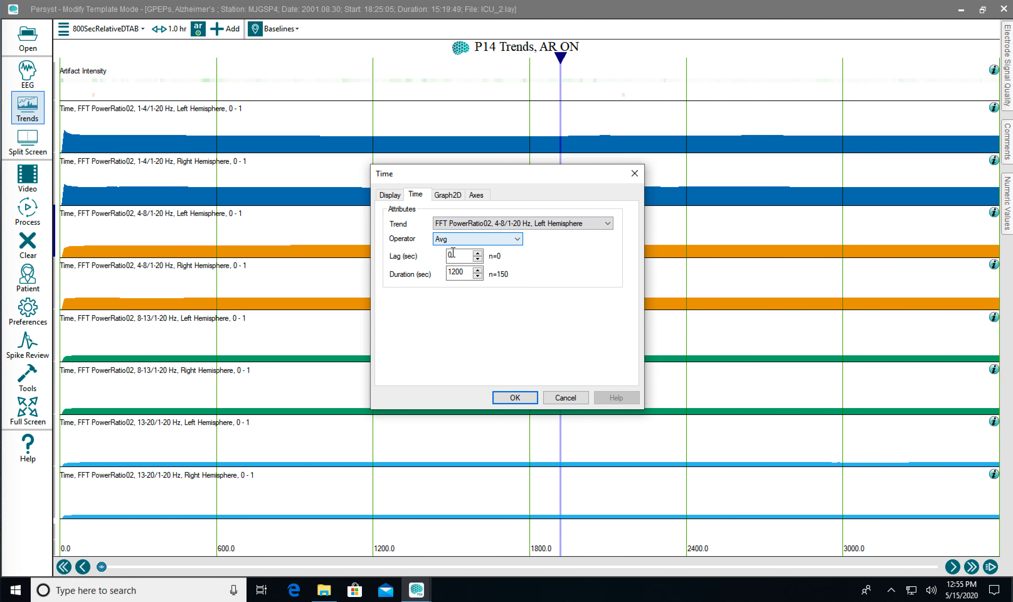
{"action": "left_click_drag", "start_coordinate": [467, 270], "coordinate": [382, 278]}
{"action": "type", "text": "8"}
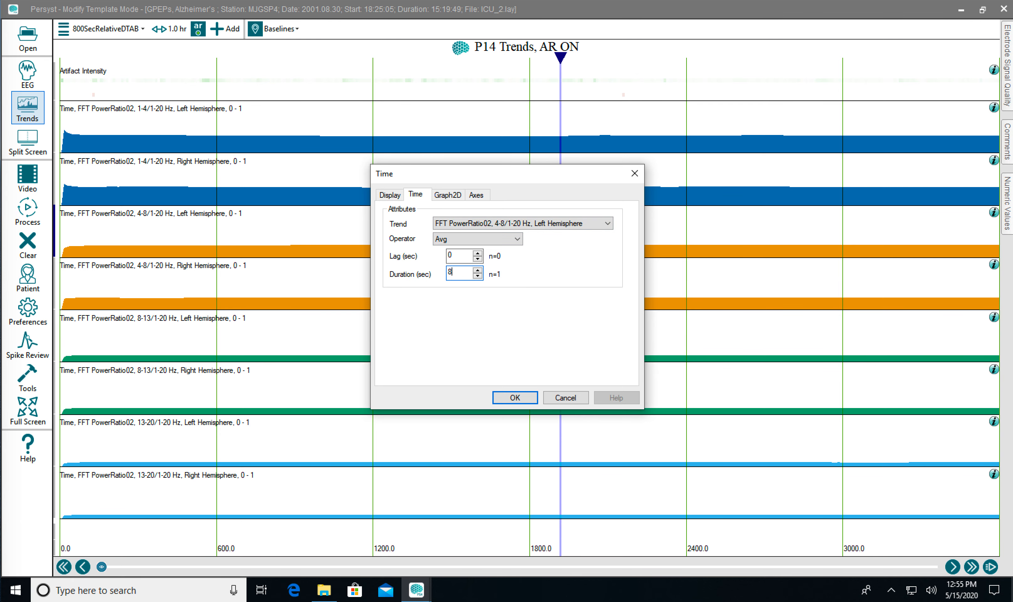
{"action": "left_click", "coordinate": [515, 397]}
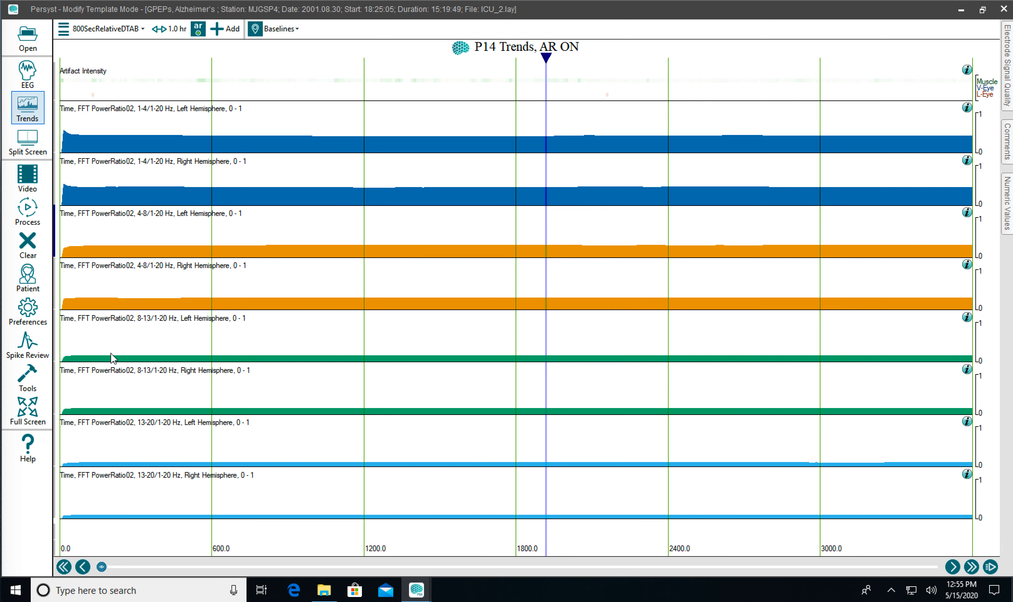